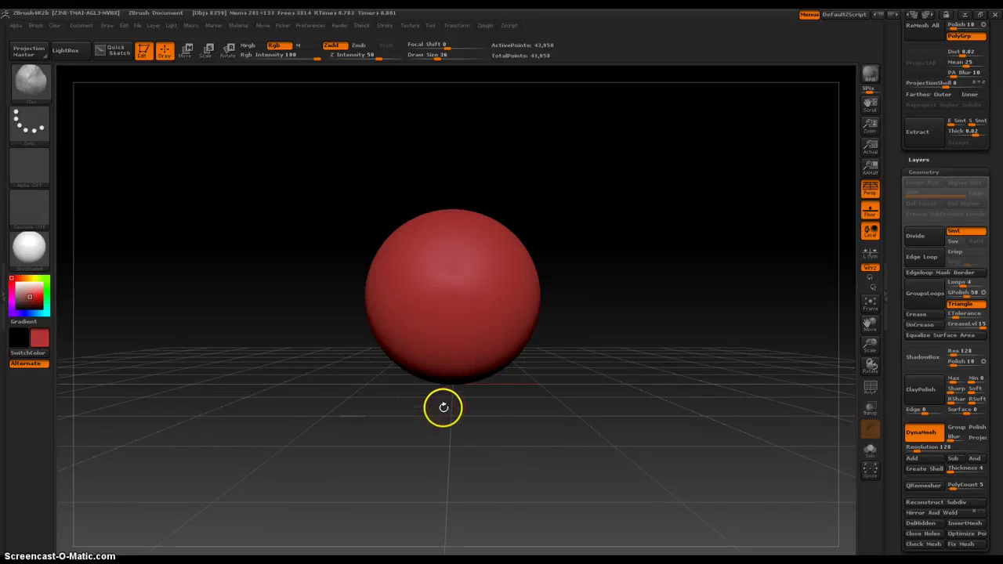
# - Choose the CurvePinch brush for sculpting on the red sphere
pyautogui.press('space')
pyautogui.click(308, 384)
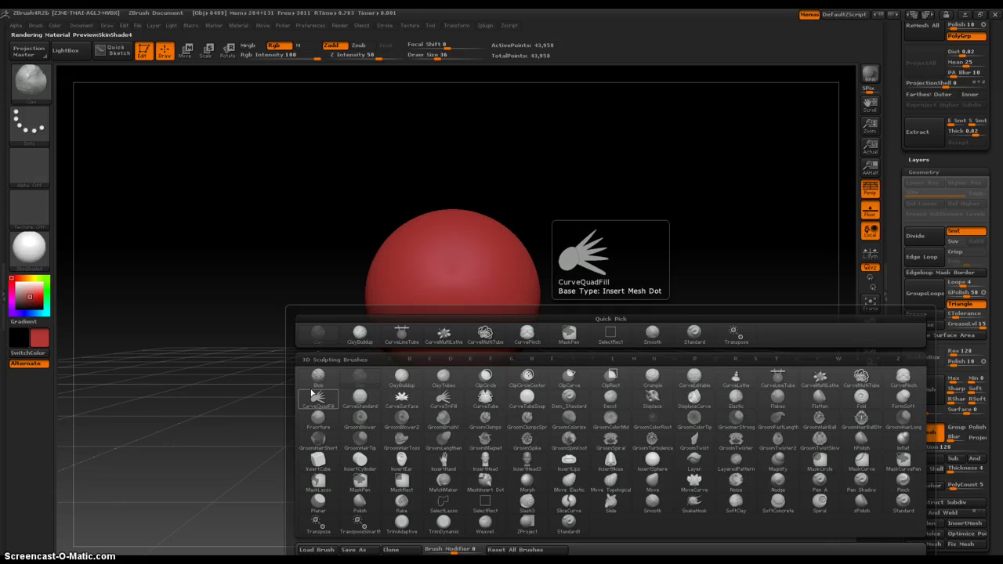
pyautogui.press('c')
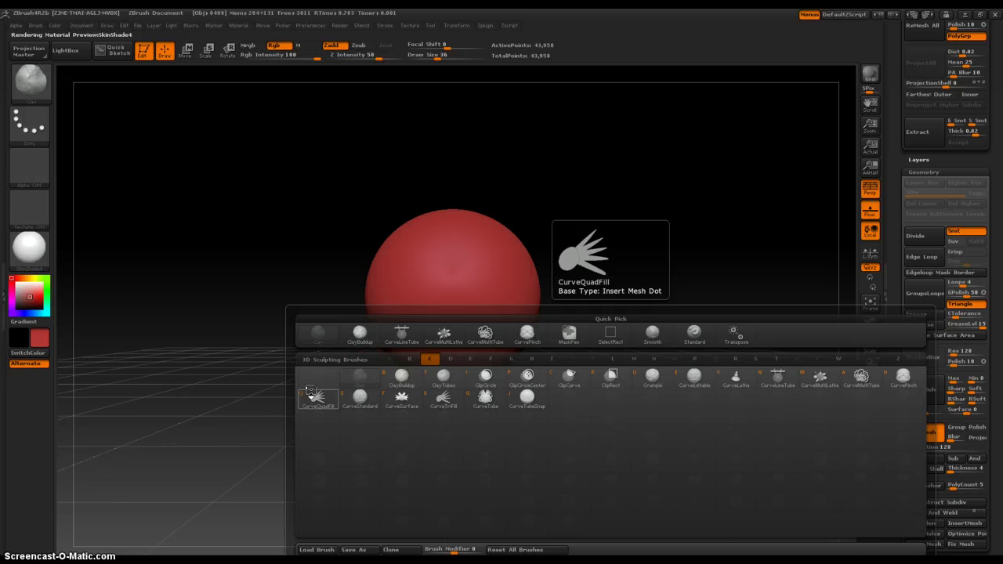
pyautogui.click(311, 391)
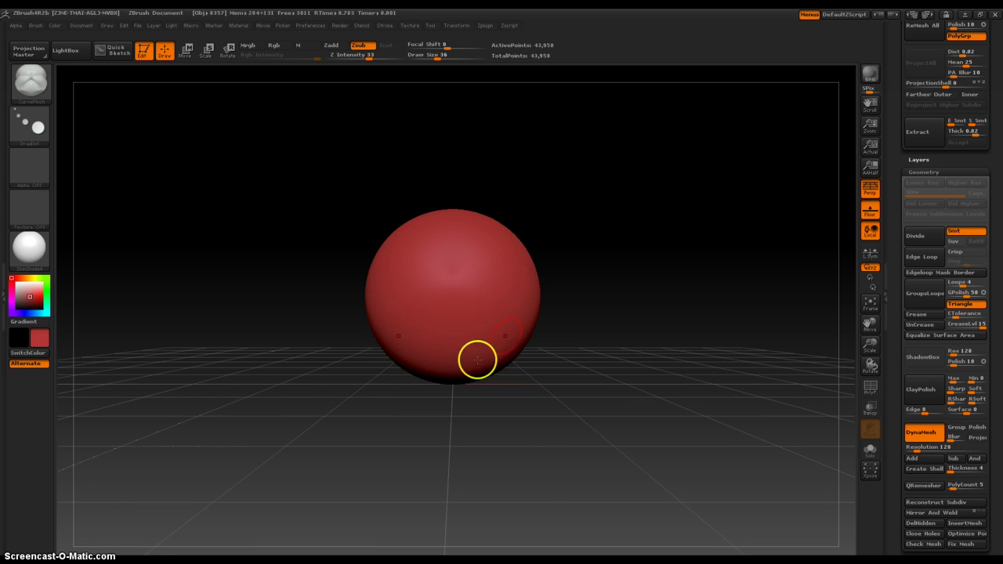
# - Try a vertical mirrored pinch curve down the middle of the sphere's front and undo it
pyautogui.keyDown('ctrl'); pyautogui.moveTo(578, 331); pyautogui.dragTo(588, 381, button='right'); pyautogui.keyUp('ctrl')
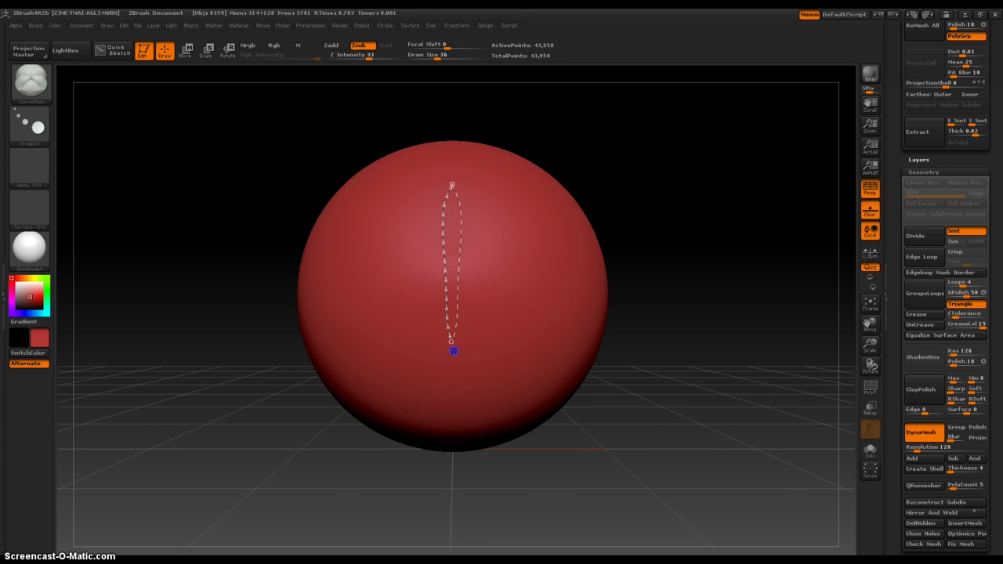
pyautogui.click(761, 362)
pyautogui.moveTo(663, 454)
pyautogui.mouseDown()
pyautogui.moveTo(635, 465)
pyautogui.moveTo(620, 456)
pyautogui.moveTo(663, 465)
pyautogui.moveTo(645, 428)
pyautogui.moveTo(653, 462)
pyautogui.moveTo(638, 447)
pyautogui.mouseUp()
pyautogui.hotkey('ctrl', 'z')
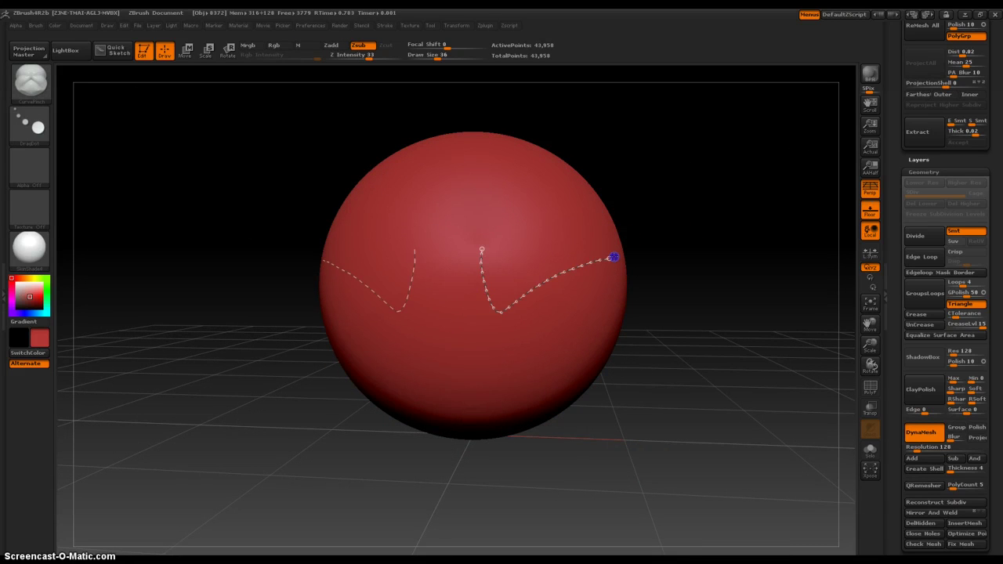
# - Pinch several curved, mirrored creases across the front and sides of the sphere
pyautogui.moveTo(613, 257); pyautogui.dragTo(614, 257)
pyautogui.moveTo(708, 257); pyautogui.dragTo(729, 271)
pyautogui.moveTo(533, 371); pyautogui.dragTo(680, 290)
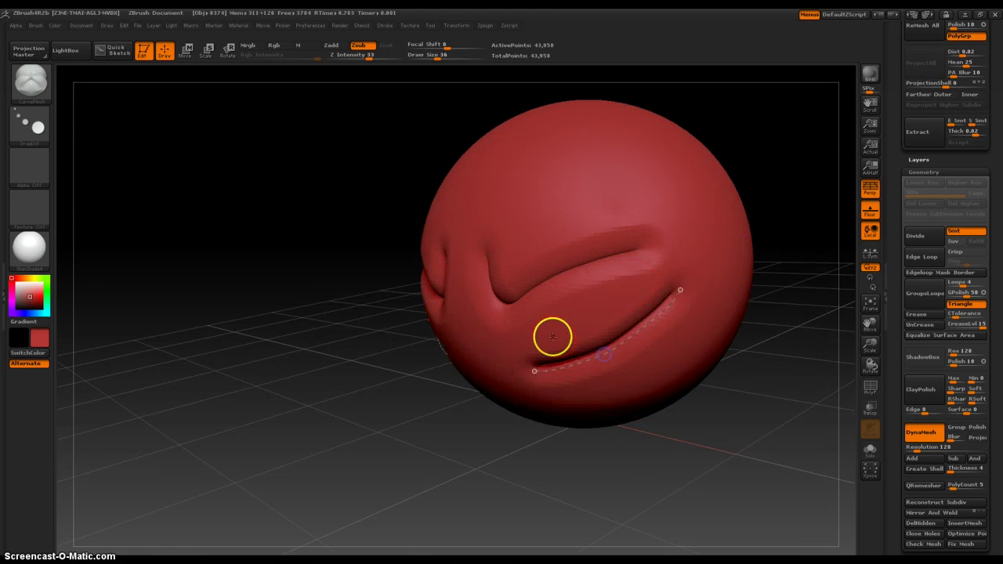
pyautogui.moveTo(553, 337); pyautogui.dragTo(739, 205)
pyautogui.moveTo(442, 185); pyautogui.dragTo(667, 167)
pyautogui.moveTo(530, 192); pyautogui.dragTo(560, 210)
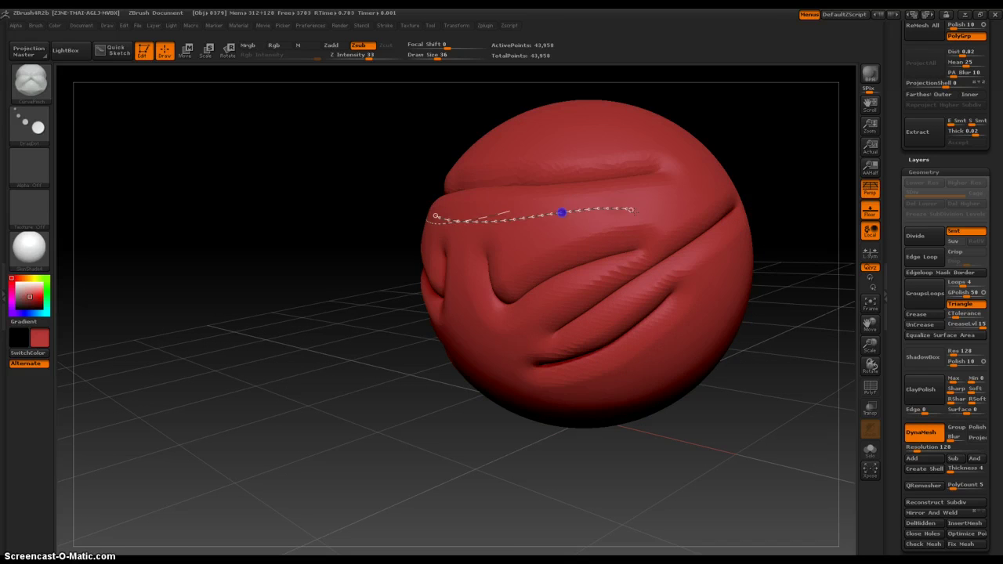
pyautogui.moveTo(471, 441); pyautogui.dragTo(503, 413)
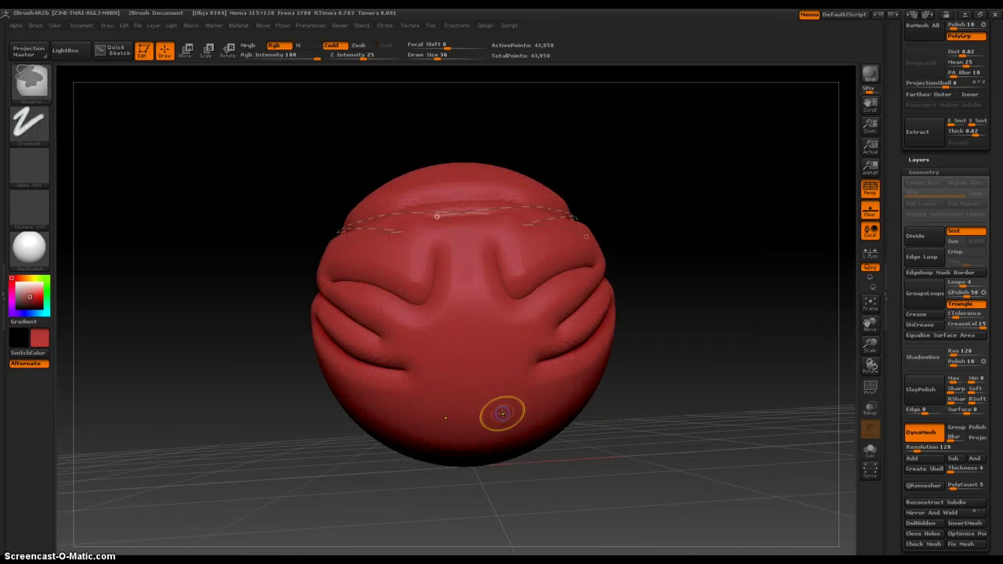
# - Undo all the curved creases to restore the smooth sphere
pyautogui.hotkey('ctrl', 'z')
pyautogui.hotkey('ctrl', 'z')
pyautogui.hotkey('ctrl', 'z')
pyautogui.hotkey('ctrl', 'z')
pyautogui.hotkey('ctrl', 'z')
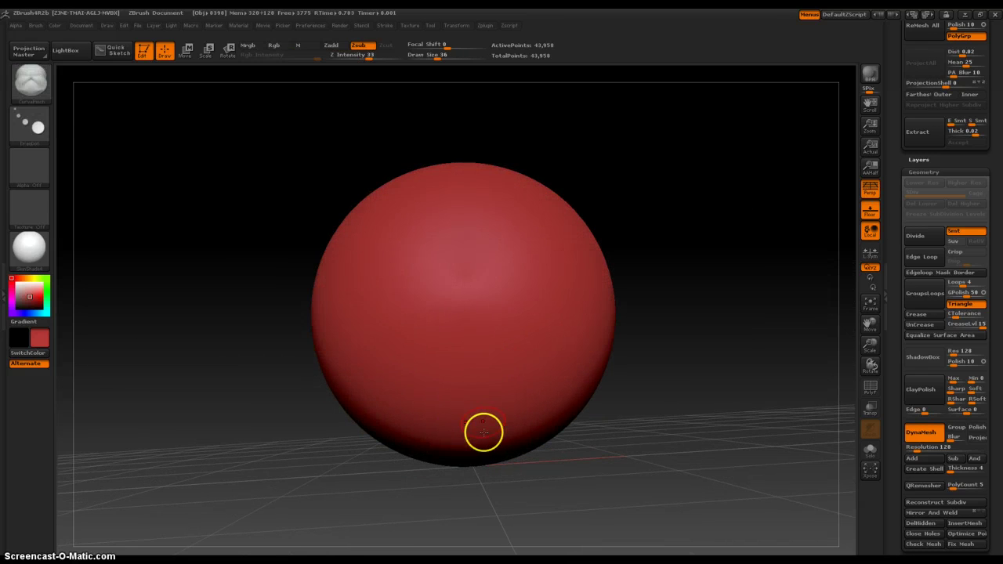
# - Pinch a lattice of crossing diagonal creases over the front of the sphere
pyautogui.moveTo(483, 431); pyautogui.dragTo(590, 272)
pyautogui.moveTo(449, 325)
pyautogui.mouseDown()
pyautogui.moveTo(532, 184)
pyautogui.moveTo(369, 358)
pyautogui.mouseUp()
pyautogui.hotkey('ctrl', 'z')
pyautogui.hotkey('ctrl', 'z')
pyautogui.hotkey('ctrl', 'z')
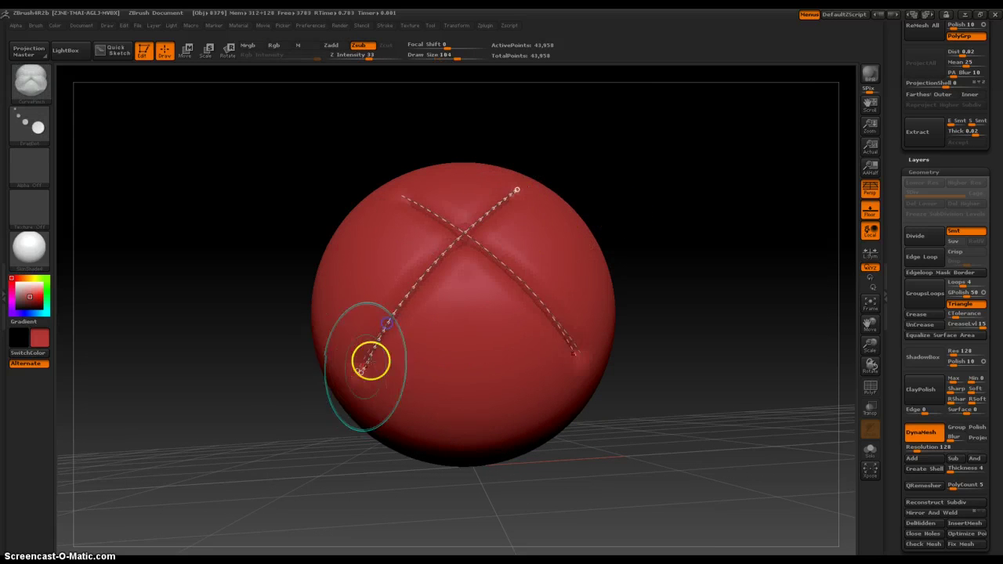
pyautogui.moveTo(535, 224); pyautogui.dragTo(361, 520)
pyautogui.click(479, 409)
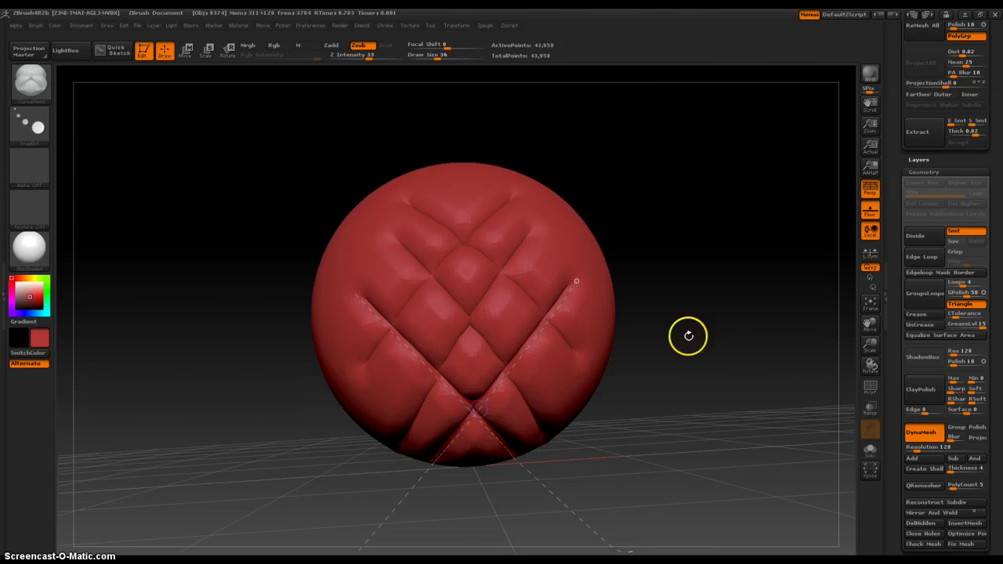
# - Undo the diagonal lattice and return to a straight front view of the sphere
pyautogui.moveTo(687, 334); pyautogui.dragTo(641, 451)
pyautogui.hotkey('ctrl', 'z')
pyautogui.hotkey('ctrl', 'z')
pyautogui.hotkey('ctrl', 'z')
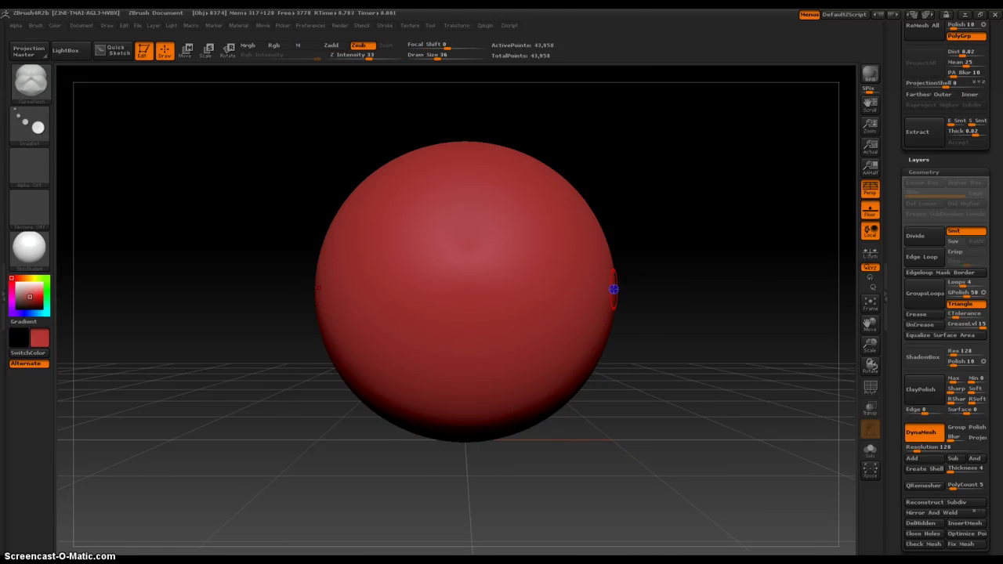
# - Carve long diagonal creases that start and end beyond the sphere's edge to form a quilted diamond pattern
pyautogui.moveTo(614, 289); pyautogui.dragTo(435, 467)
pyautogui.moveTo(605, 221); pyautogui.dragTo(271, 510)
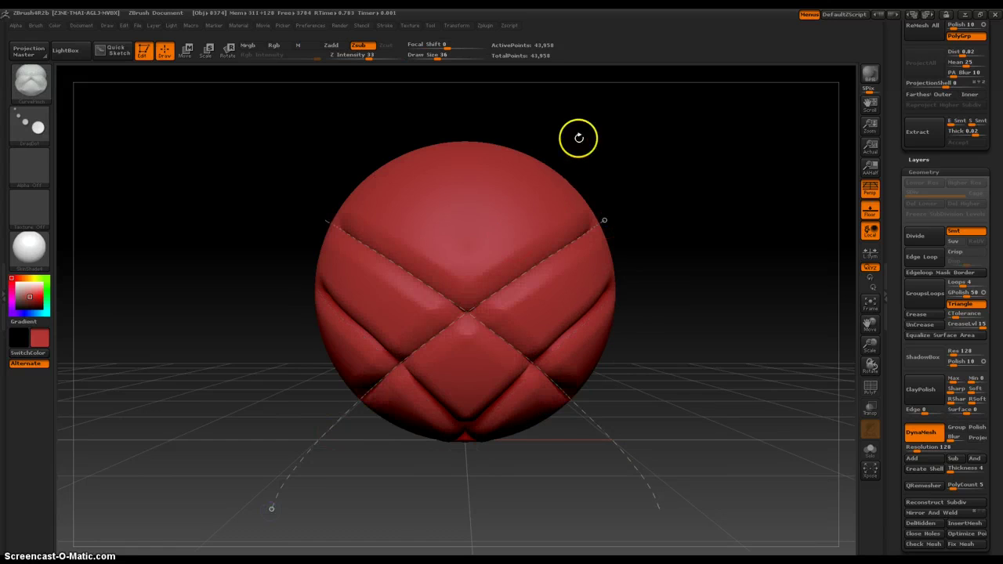
pyautogui.moveTo(578, 138); pyautogui.dragTo(398, 323)
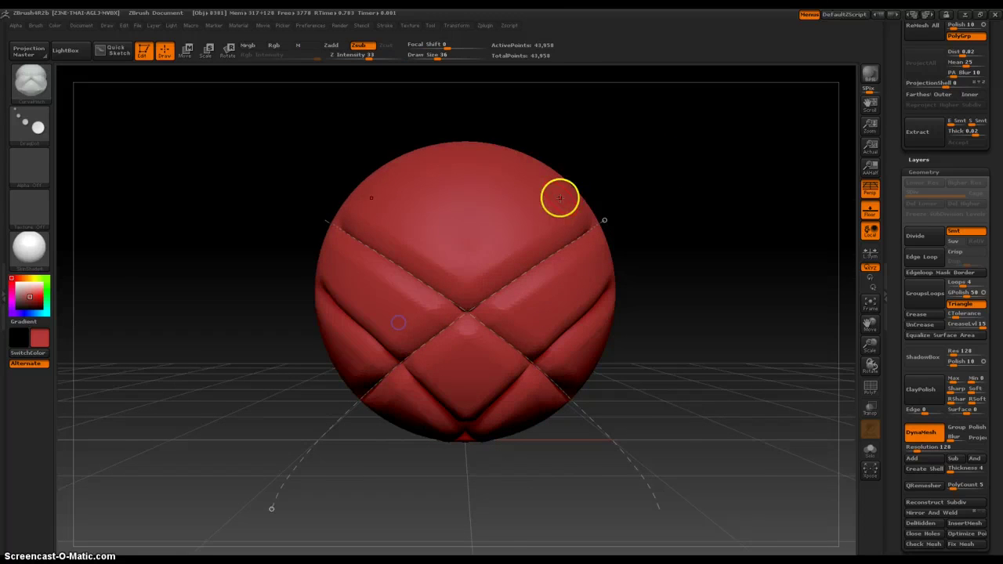
pyautogui.moveTo(568, 182)
pyautogui.mouseDown()
pyautogui.moveTo(283, 417)
pyautogui.moveTo(209, 516)
pyautogui.mouseUp()
pyautogui.moveTo(500, 164); pyautogui.dragTo(227, 350)
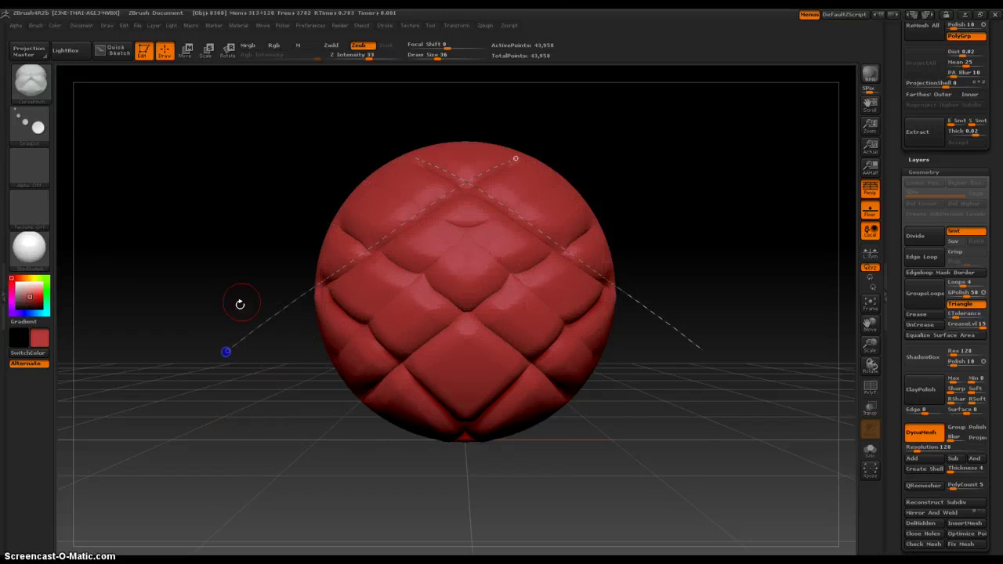
pyautogui.moveTo(368, 201); pyautogui.dragTo(596, 438)
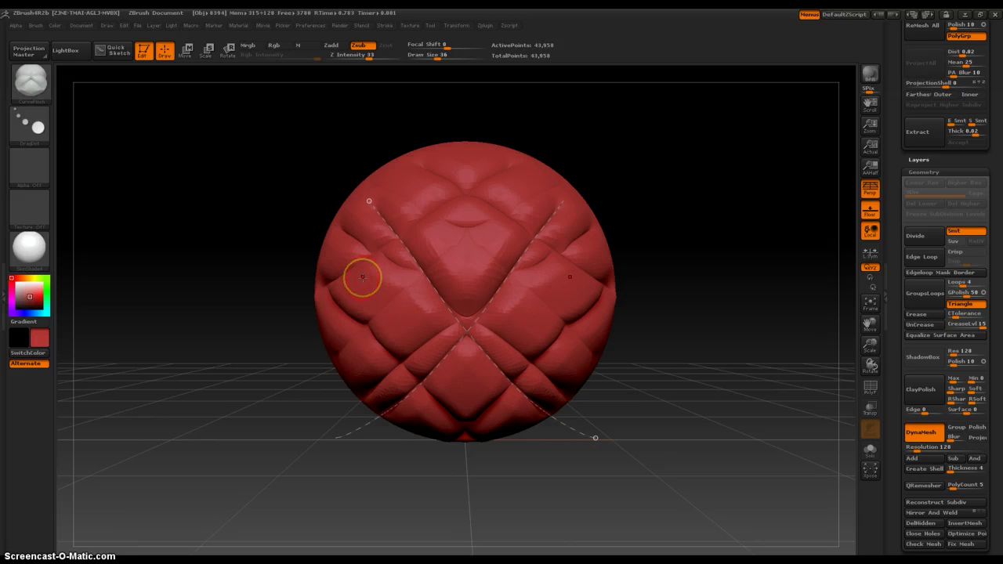
# - Pull sharp raised ridges diagonally across the quilted pattern with inverted pinch curves
pyautogui.moveTo(633, 459); pyautogui.dragTo(633, 458)
pyautogui.moveTo(338, 217); pyautogui.dragTo(589, 374)
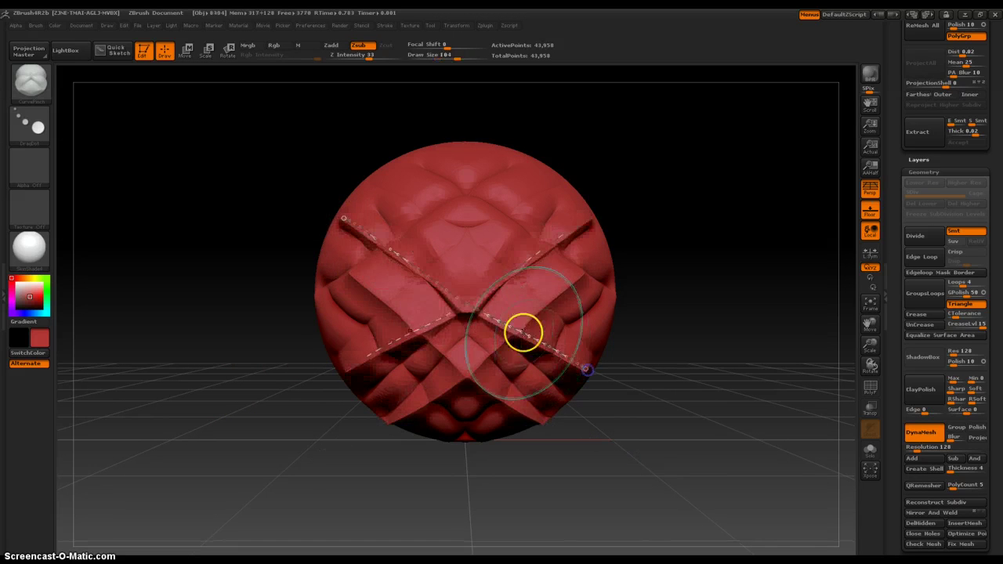
pyautogui.moveTo(683, 382)
pyautogui.mouseDown()
pyautogui.moveTo(686, 287)
pyautogui.moveTo(634, 300)
pyautogui.moveTo(701, 394)
pyautogui.mouseUp()
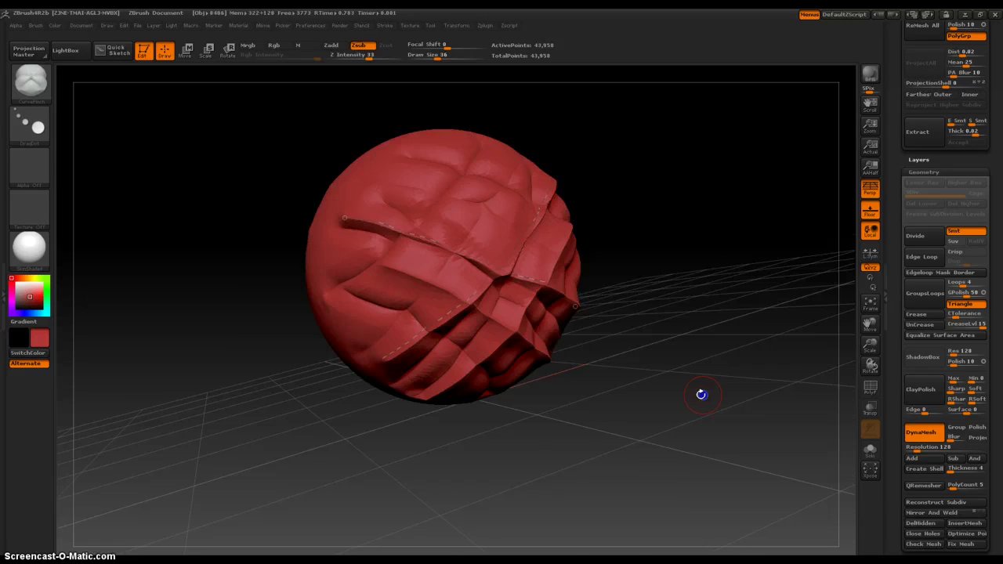
# - Pinch a series of steep mirrored ridges running down towards the middle of the sphere's lower front
pyautogui.moveTo(638, 286)
pyautogui.mouseDown()
pyautogui.moveTo(726, 308)
pyautogui.moveTo(759, 305)
pyautogui.mouseUp()
pyautogui.keyDown('alt'); pyautogui.moveTo(447, 385); pyautogui.dragTo(723, 475); pyautogui.keyUp('alt')
pyautogui.moveTo(539, 246); pyautogui.dragTo(408, 486)
pyautogui.moveTo(579, 269); pyautogui.dragTo(498, 479)
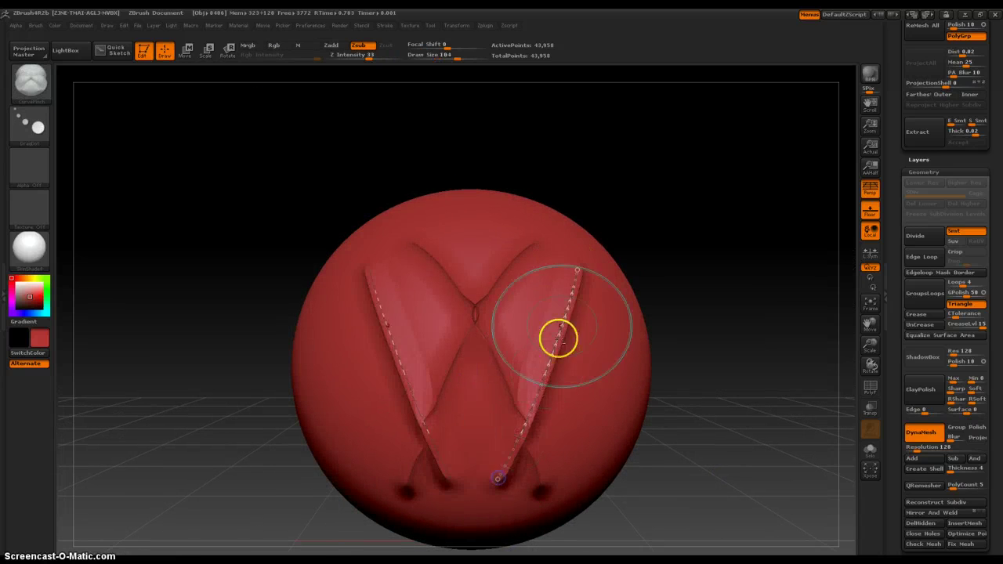
pyautogui.moveTo(518, 276); pyautogui.dragTo(431, 478)
pyautogui.moveTo(722, 422)
pyautogui.mouseDown()
pyautogui.moveTo(682, 414)
pyautogui.moveTo(717, 410)
pyautogui.mouseUp()
pyautogui.moveTo(625, 281)
pyautogui.mouseDown()
pyautogui.moveTo(590, 467)
pyautogui.moveTo(554, 456)
pyautogui.mouseUp()
pyautogui.moveTo(488, 358); pyautogui.dragTo(458, 415)
# - Carve a long looping mirrored crease over the smooth area beyond the ridges
pyautogui.keyDown('shift'); pyautogui.moveTo(299, 336); pyautogui.dragTo(306, 384); pyautogui.keyUp('shift')
pyautogui.moveTo(588, 146); pyautogui.dragTo(604, 280)
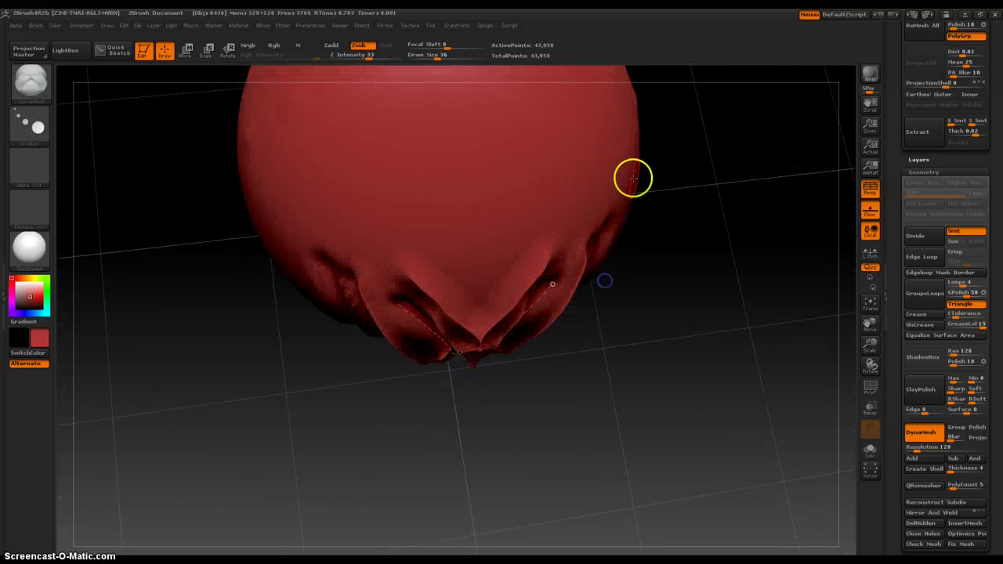
pyautogui.moveTo(680, 194); pyautogui.dragTo(701, 401)
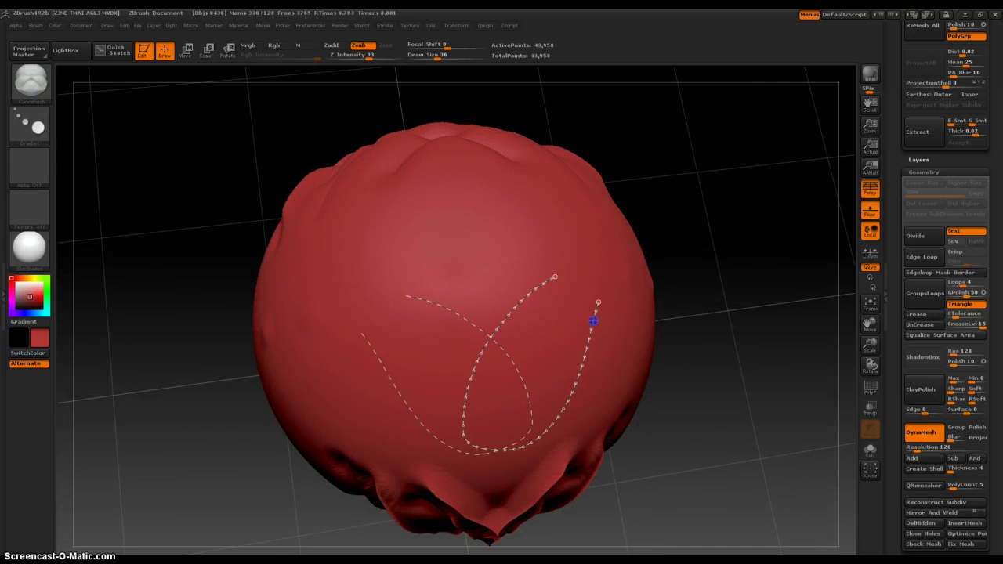
pyautogui.moveTo(599, 302); pyautogui.dragTo(221, 249)
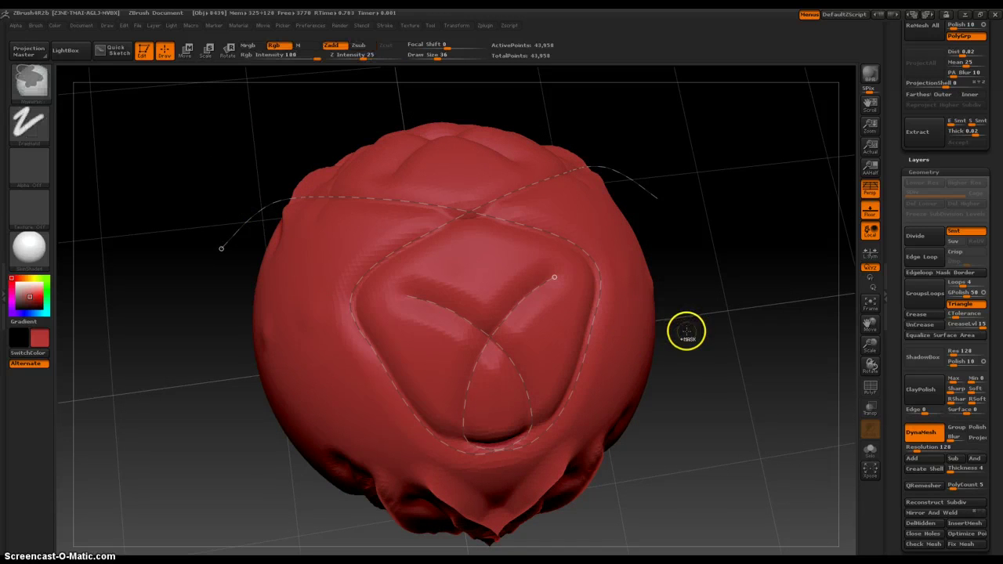
# - Undo the looping crease and all the ridges to return to the plain sphere
pyautogui.hotkey('ctrl', 'z')
pyautogui.hotkey('ctrl', 'z')
pyautogui.hotkey('ctrl', 'z')
pyautogui.hotkey('ctrl', 'z')
pyautogui.hotkey('ctrl', 'z')
pyautogui.hotkey('ctrl', 'z')
pyautogui.hotkey('ctrl', 'z')
pyautogui.hotkey('ctrl', 'z')
# - Try a short mirrored ridge at each side of the sphere as an ear and undo it
pyautogui.keyDown('shift'); pyautogui.moveTo(700, 443); pyautogui.dragTo(699, 353); pyautogui.keyUp('shift')
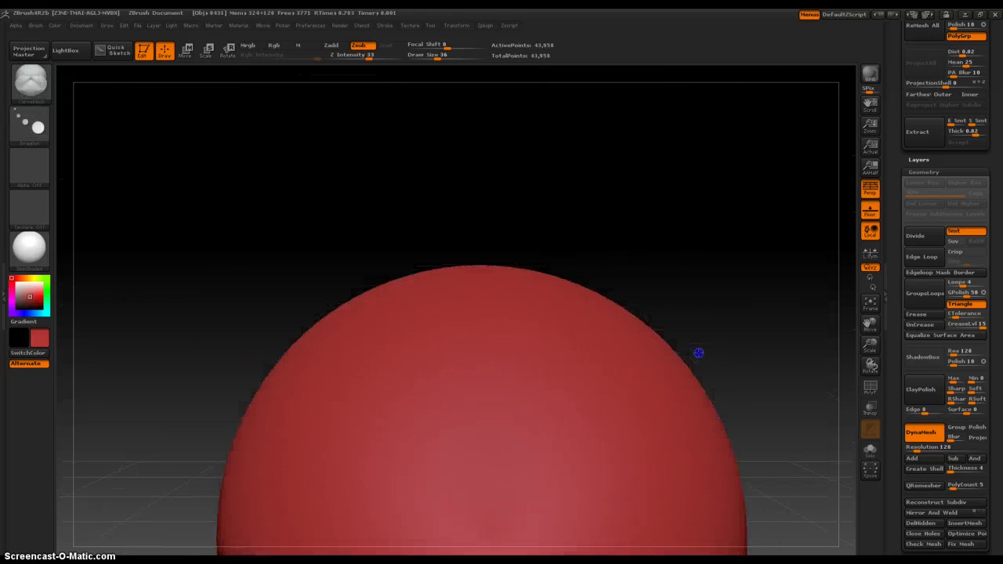
pyautogui.moveTo(731, 448); pyautogui.dragTo(664, 324)
pyautogui.hotkey('ctrl', 'z')
pyautogui.moveTo(790, 515)
pyautogui.keyDown('alt'); pyautogui.mouseDown()
pyautogui.moveTo(716, 407)
pyautogui.moveTo(660, 357)
pyautogui.mouseUp(); pyautogui.keyUp('alt')
pyautogui.moveTo(641, 323); pyautogui.dragTo(679, 301)
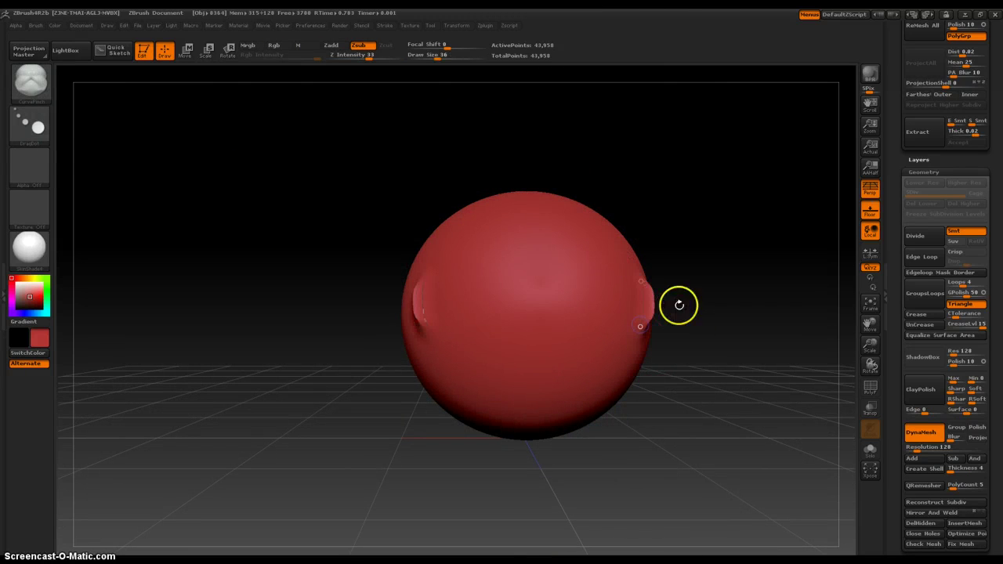
pyautogui.hotkey('ctrl', 'z')
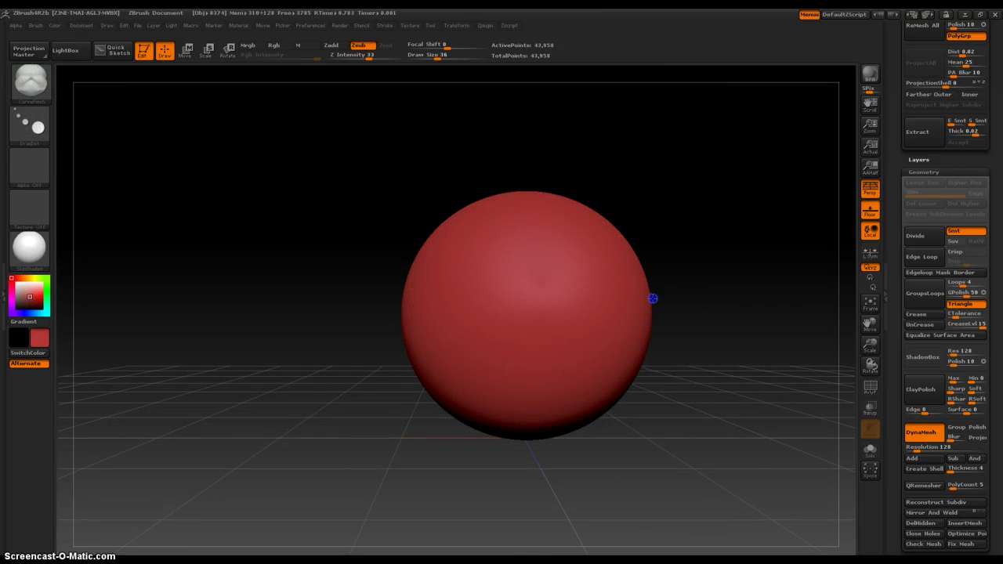
# - Pull out a C-shaped outer ear rim on each side of the sphere and remesh with DynaMesh
pyautogui.moveTo(652, 345)
pyautogui.mouseDown()
pyautogui.moveTo(635, 362)
pyautogui.moveTo(641, 349)
pyautogui.mouseUp()
pyautogui.hotkey('ctrl', 'z')
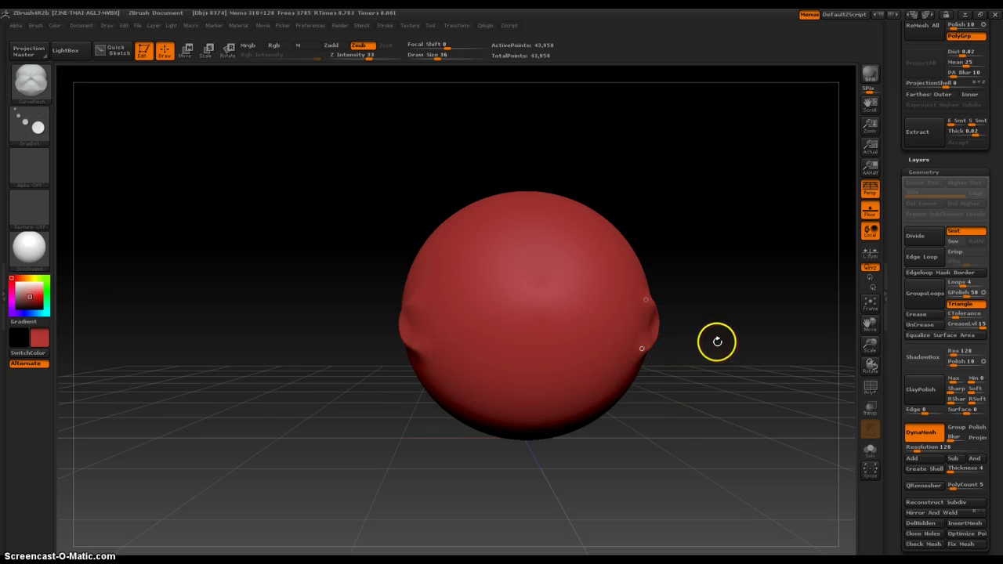
pyautogui.moveTo(717, 341)
pyautogui.mouseDown()
pyautogui.moveTo(713, 365)
pyautogui.moveTo(683, 394)
pyautogui.moveTo(687, 382)
pyautogui.moveTo(729, 486)
pyautogui.moveTo(743, 418)
pyautogui.moveTo(674, 353)
pyautogui.moveTo(726, 360)
pyautogui.moveTo(663, 361)
pyautogui.mouseUp()
pyautogui.press('ctrl')
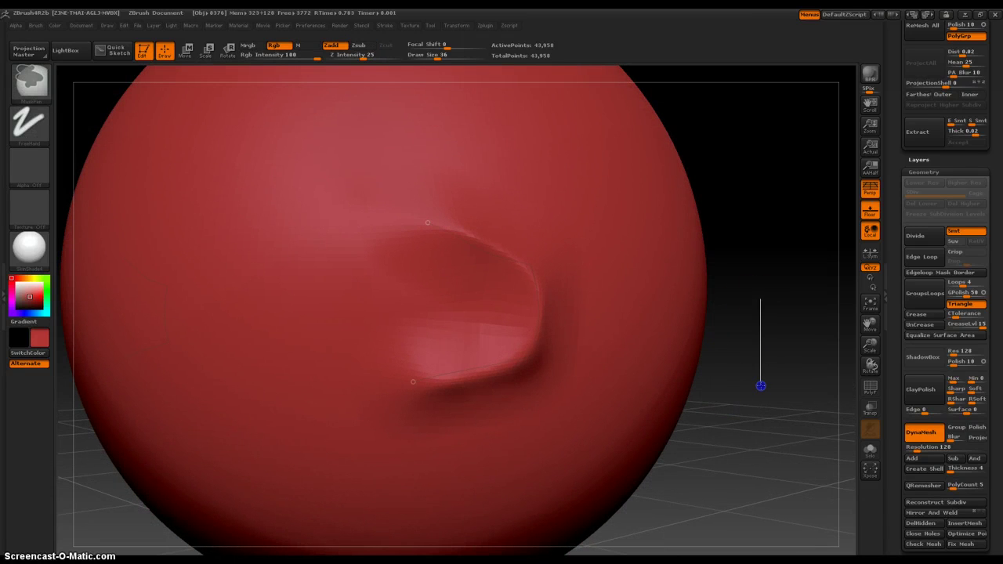
pyautogui.keyDown('ctrl'); pyautogui.moveTo(758, 401); pyautogui.dragTo(757, 403); pyautogui.keyUp('ctrl')
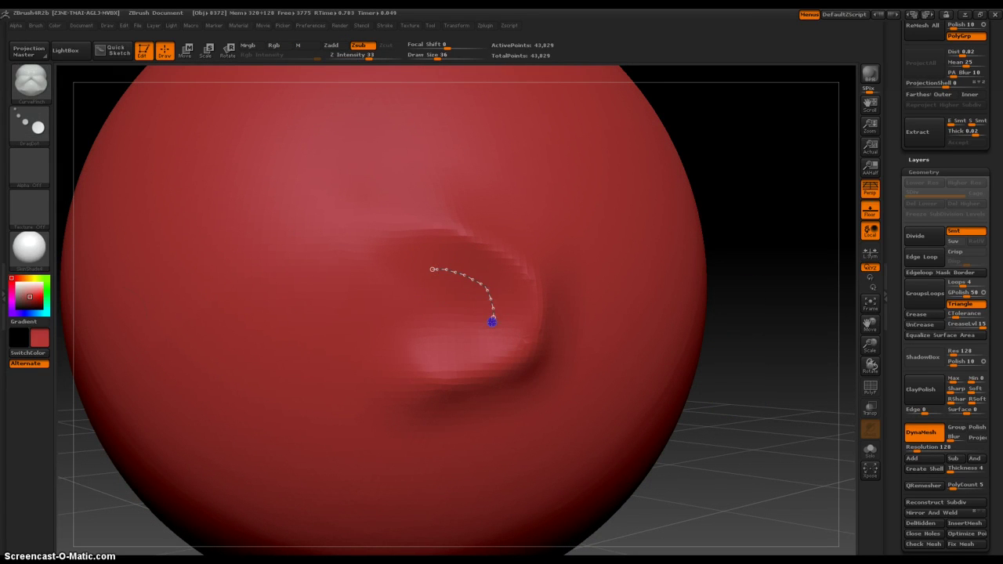
# - Pinch a curved inner fold and a small C-shaped detail inside the ear, remeshing with DynaMesh after each
pyautogui.moveTo(445, 360); pyautogui.dragTo(446, 361)
pyautogui.keyDown('ctrl'); pyautogui.moveTo(769, 341); pyautogui.dragTo(774, 425); pyautogui.keyUp('ctrl')
pyautogui.moveTo(742, 406); pyautogui.dragTo(766, 404)
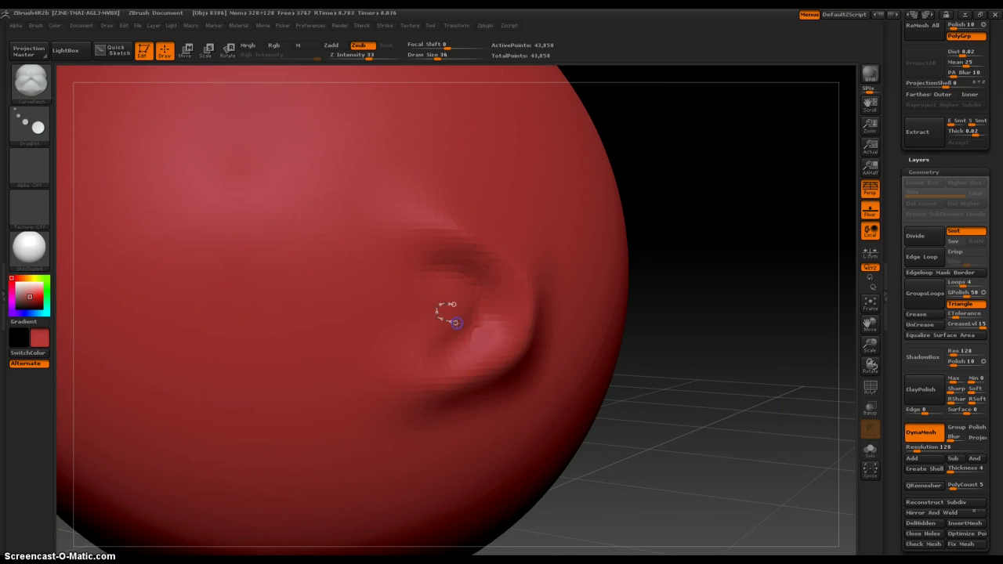
pyautogui.moveTo(457, 323); pyautogui.dragTo(459, 322)
pyautogui.keyDown('ctrl'); pyautogui.moveTo(727, 354); pyautogui.dragTo(714, 421); pyautogui.keyUp('ctrl')
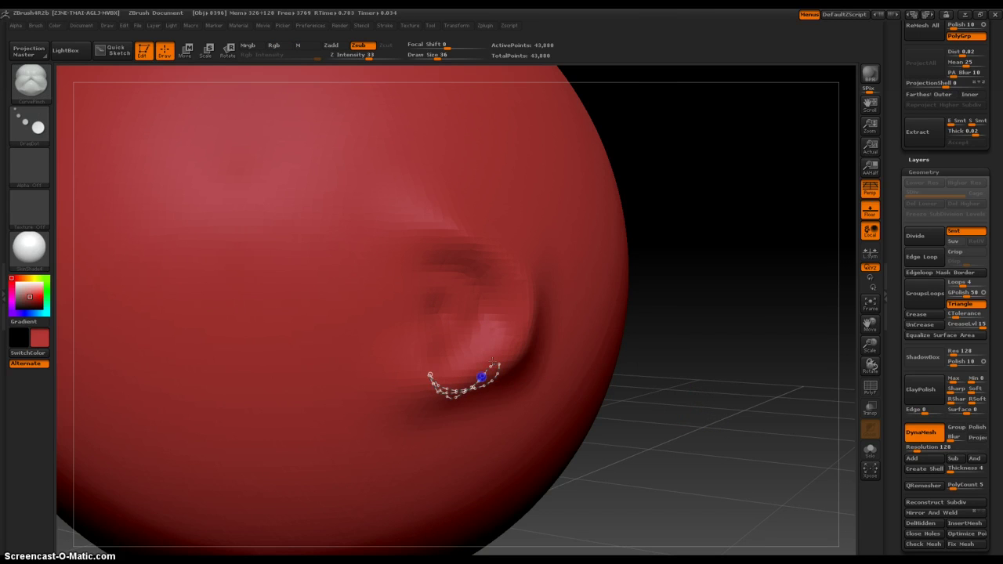
# - Shape the earlobe with a pinch curve at the bottom of the ear, redoing the first attempt
pyautogui.click(481, 378)
pyautogui.hotkey('ctrl', 'z')
pyautogui.click(430, 382)
pyautogui.moveTo(640, 425)
pyautogui.mouseDown()
pyautogui.moveTo(707, 446)
pyautogui.moveTo(665, 434)
pyautogui.moveTo(687, 439)
pyautogui.moveTo(723, 416)
pyautogui.moveTo(721, 462)
pyautogui.mouseUp()
pyautogui.keyDown('ctrl'); pyautogui.moveTo(720, 461); pyautogui.dragTo(710, 432, button='right'); pyautogui.keyUp('ctrl')
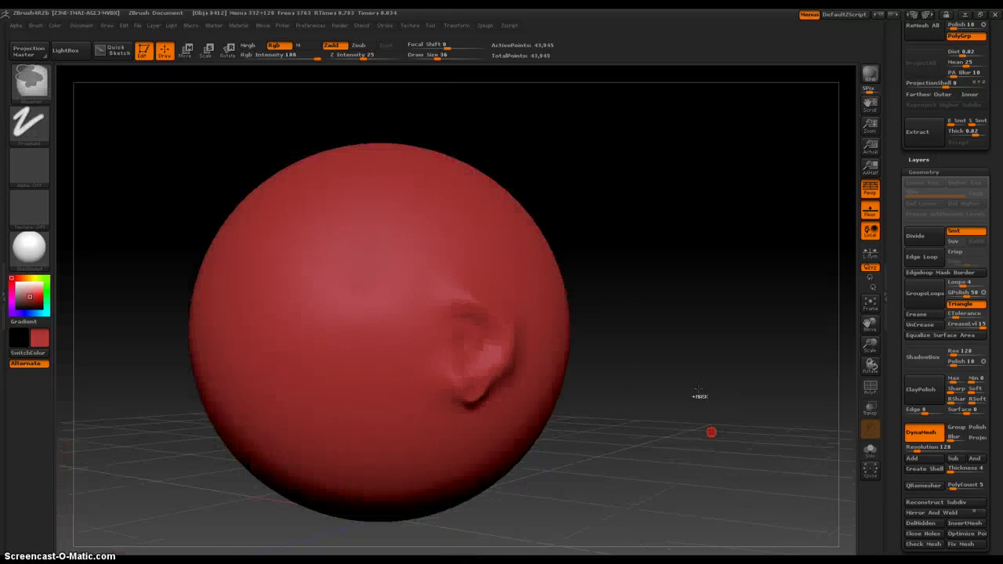
# - Form mirrored eyes on the front of the head by drawing a closed pinch curve around the eye area
pyautogui.moveTo(710, 432)
pyautogui.mouseDown()
pyautogui.moveTo(703, 394)
pyautogui.moveTo(622, 436)
pyautogui.moveTo(661, 373)
pyautogui.moveTo(564, 369)
pyautogui.mouseUp()
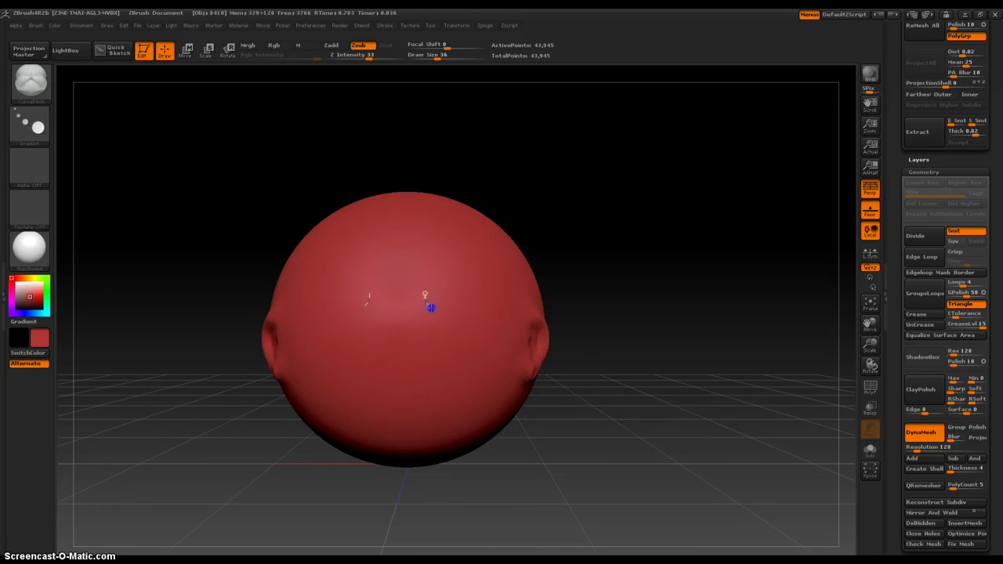
pyautogui.click(456, 385)
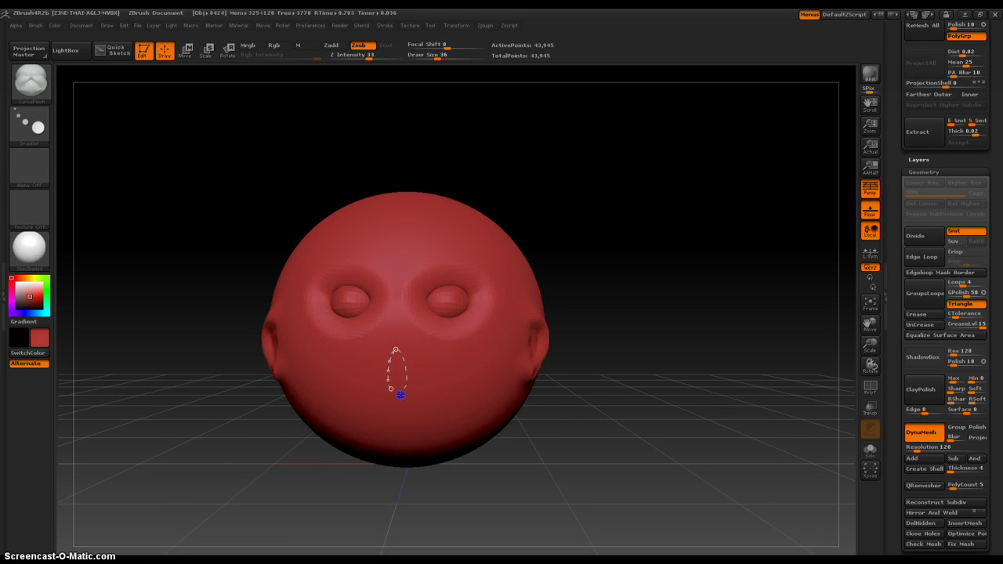
# - Try a mirrored pinch curve for the nose below the eyes and undo it
pyautogui.click(400, 394)
pyautogui.moveTo(611, 414); pyautogui.dragTo(585, 428)
pyautogui.hotkey('ctrl', 'z')
pyautogui.keyDown('shift'); pyautogui.moveTo(248, 398); pyautogui.dragTo(264, 392); pyautogui.keyUp('shift')
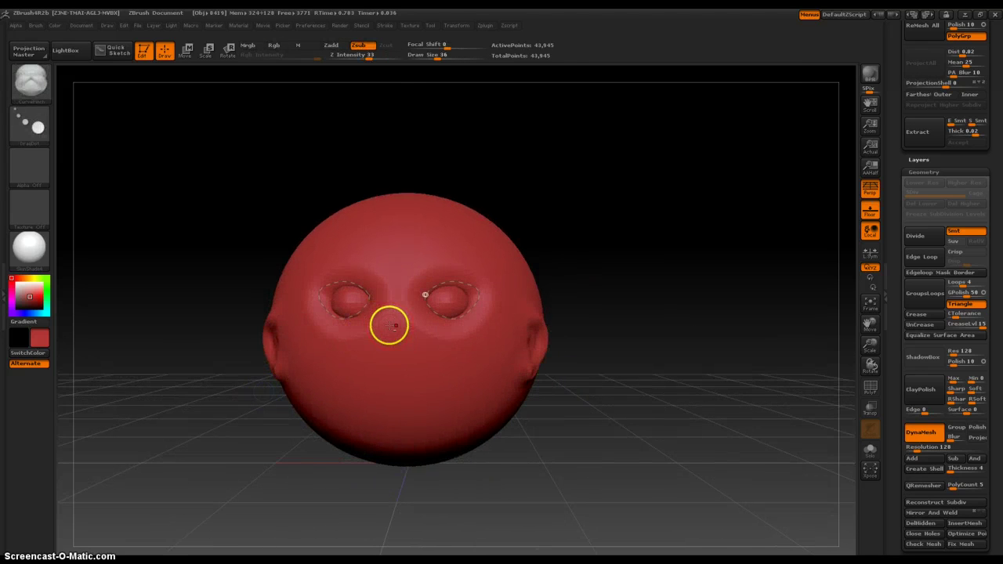
# - Turn off symmetry for sculpting the centre of the face
pyautogui.click(456, 26)
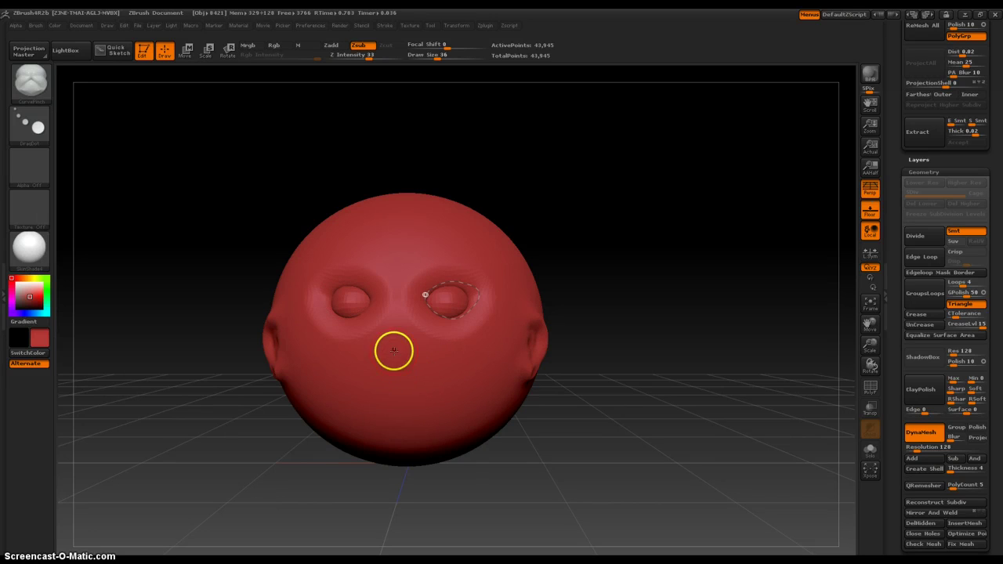
# - Form the nose with a single pinch curve below and between the eyes, undoing unwanted attempts
pyautogui.moveTo(373, 390)
pyautogui.mouseDown()
pyautogui.moveTo(361, 382)
pyautogui.moveTo(368, 401)
pyautogui.moveTo(388, 392)
pyautogui.mouseUp()
pyautogui.hotkey('ctrl', 'z')
pyautogui.hotkey('ctrl', 'z')
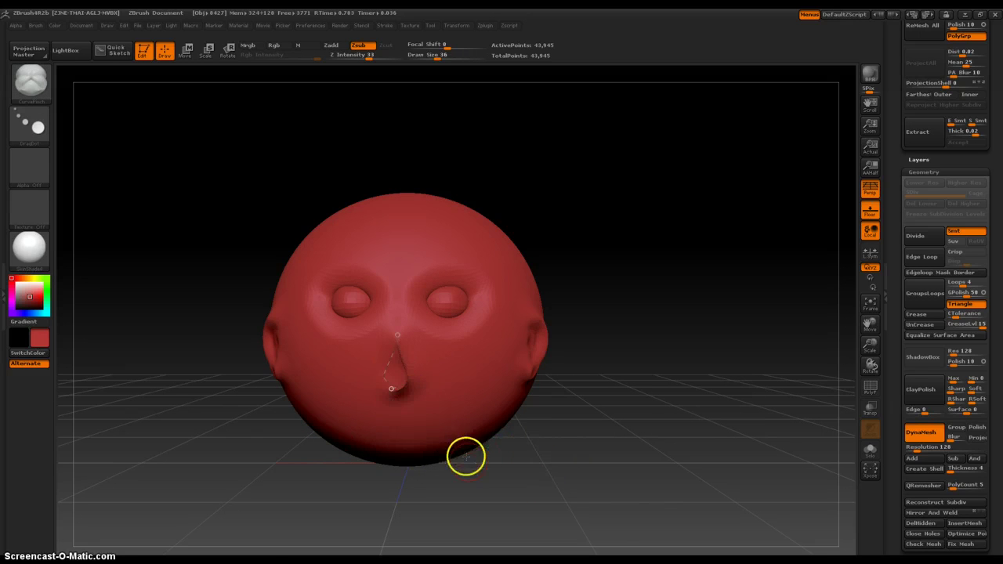
# - Carve a wide smiling mouth under the nose with a mirrored pinch curve that meets at the chin
pyautogui.moveTo(476, 479); pyautogui.dragTo(473, 459, button='right')
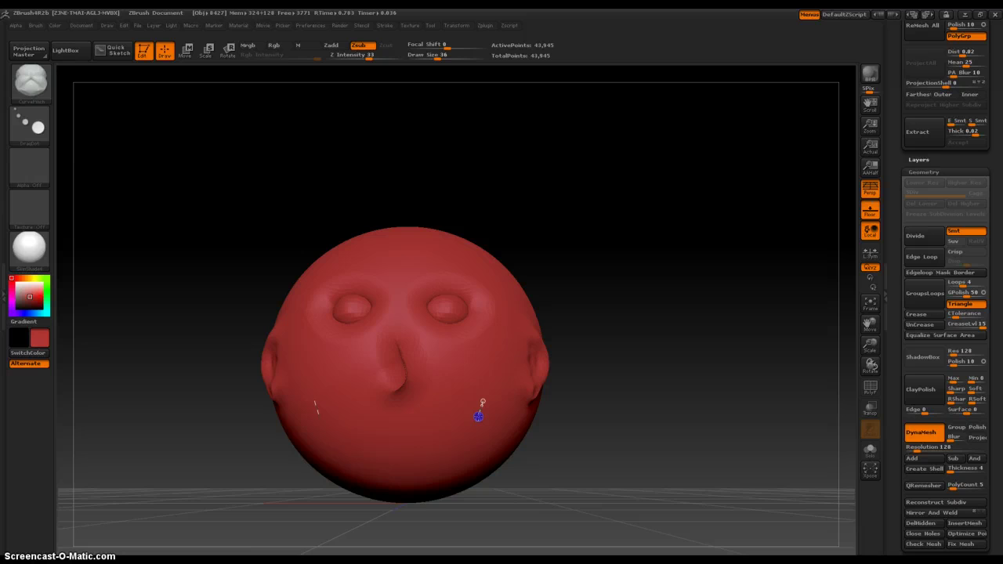
pyautogui.click(402, 474)
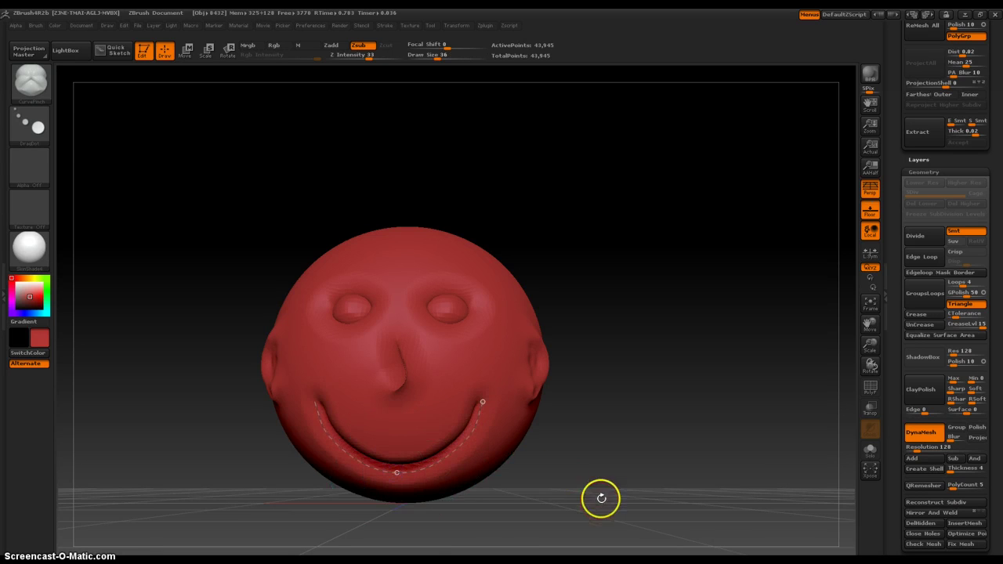
# - Form mirrored brow ridges arching over the eyes with pinch curves, undoing and redrawing the first attempts
pyautogui.moveTo(601, 498); pyautogui.dragTo(583, 510, button='right')
pyautogui.keyDown('alt'); pyautogui.moveTo(663, 464); pyautogui.dragTo(656, 500); pyautogui.keyUp('alt')
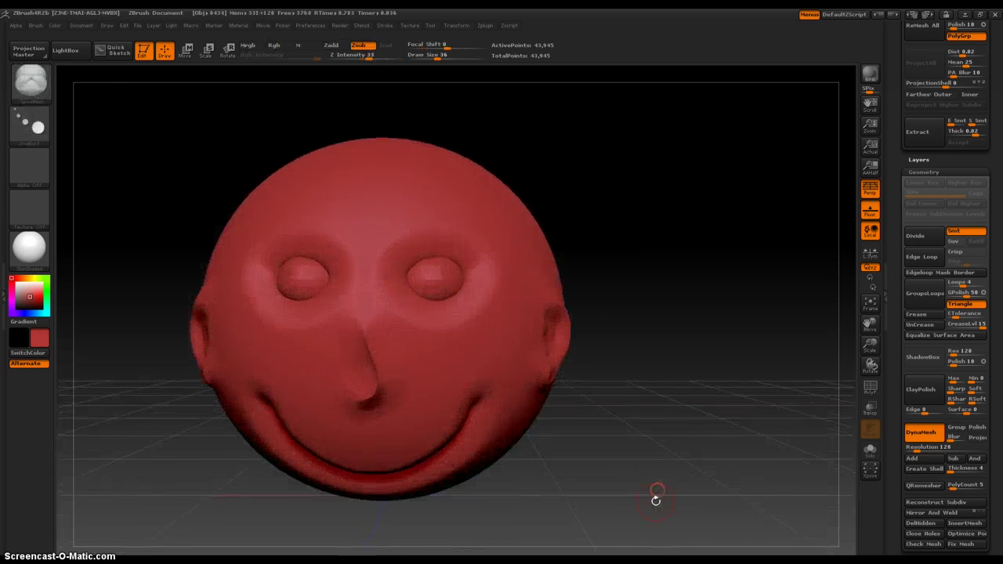
pyautogui.keyDown('alt'); pyautogui.moveTo(656, 501); pyautogui.dragTo(689, 449, button='right'); pyautogui.keyUp('alt')
pyautogui.keyDown('alt'); pyautogui.moveTo(751, 424); pyautogui.dragTo(767, 470, button='right'); pyautogui.keyUp('alt')
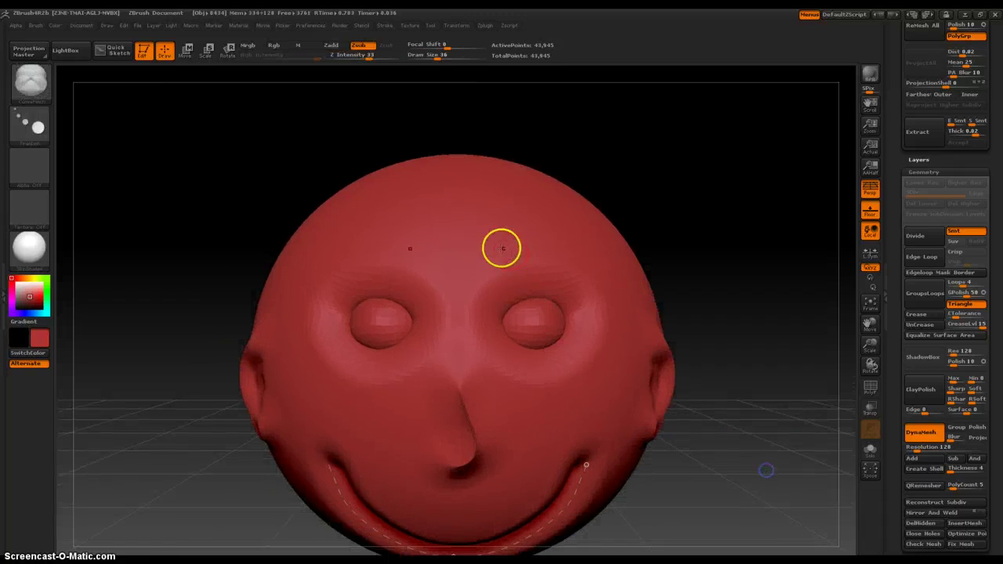
pyautogui.moveTo(480, 266); pyautogui.dragTo(600, 244)
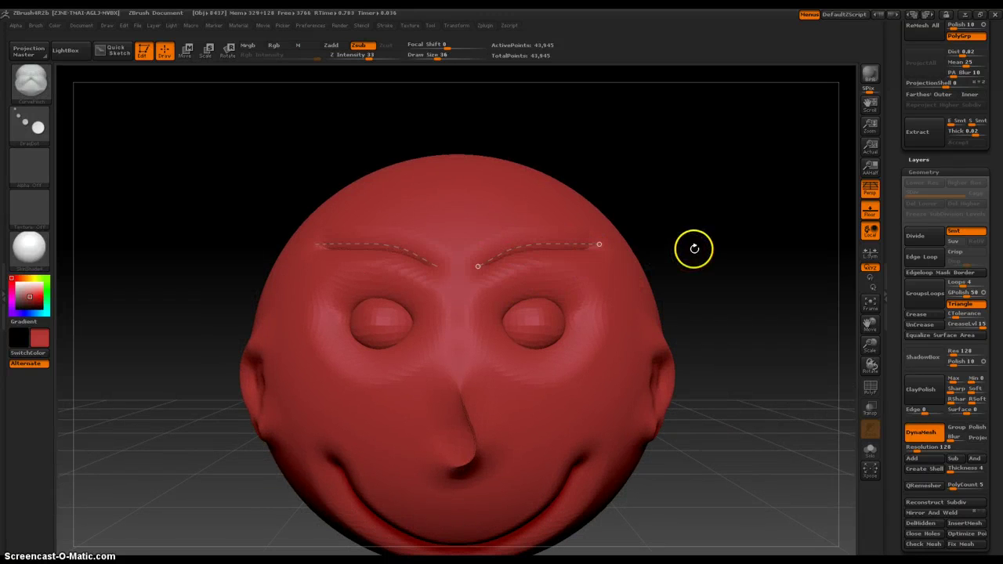
pyautogui.hotkey('ctrl', 'z')
pyautogui.moveTo(629, 306); pyautogui.dragTo(635, 311)
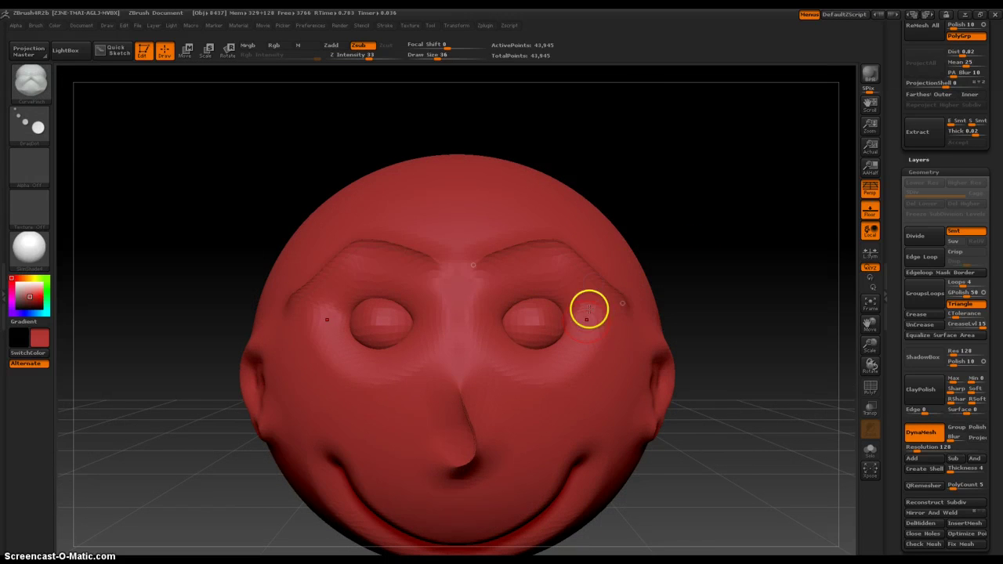
pyautogui.moveTo(698, 235)
pyautogui.mouseDown()
pyautogui.moveTo(669, 246)
pyautogui.moveTo(696, 236)
pyautogui.mouseUp()
pyautogui.hotkey('ctrl', 'z')
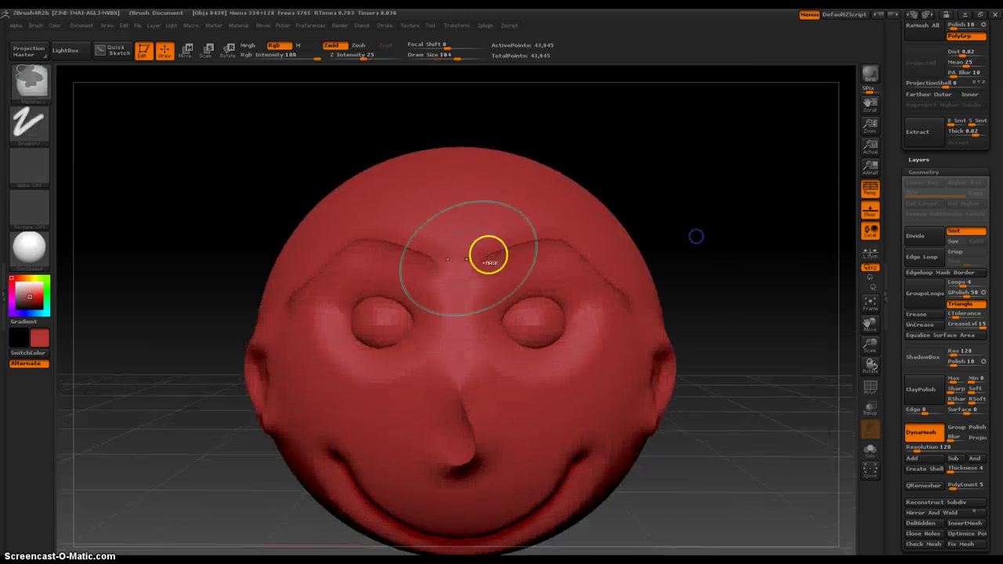
pyautogui.click(545, 228)
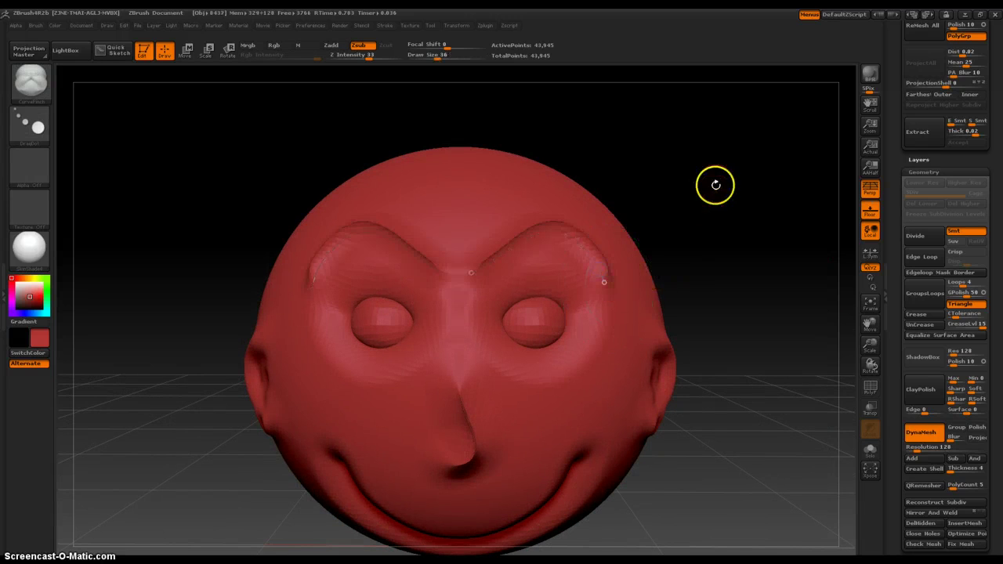
# - Raise a row of mirrored hair ridges along the upper forehead with pinch curves running outward past the head's silhouette
pyautogui.moveTo(714, 184); pyautogui.dragTo(595, 253)
pyautogui.moveTo(492, 292); pyautogui.dragTo(590, 191)
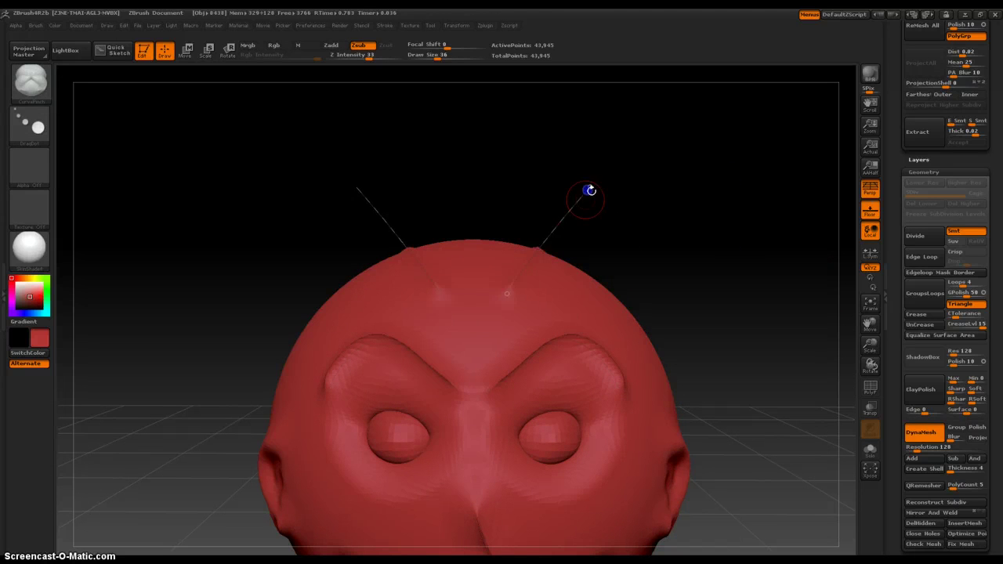
pyautogui.moveTo(554, 291); pyautogui.dragTo(631, 221)
pyautogui.moveTo(585, 299); pyautogui.dragTo(650, 234)
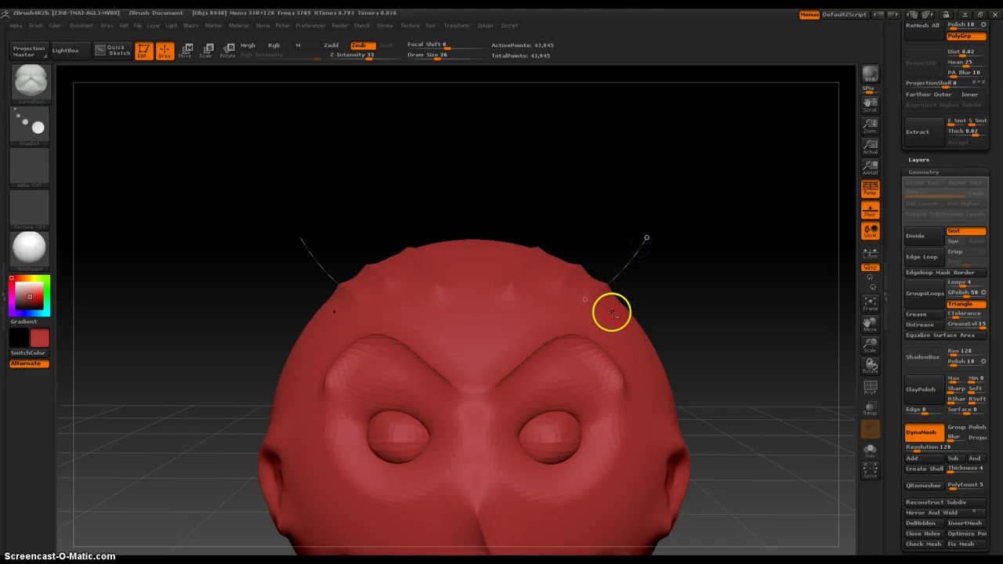
pyautogui.moveTo(613, 313); pyautogui.dragTo(674, 250)
pyautogui.moveTo(639, 340); pyautogui.dragTo(719, 255)
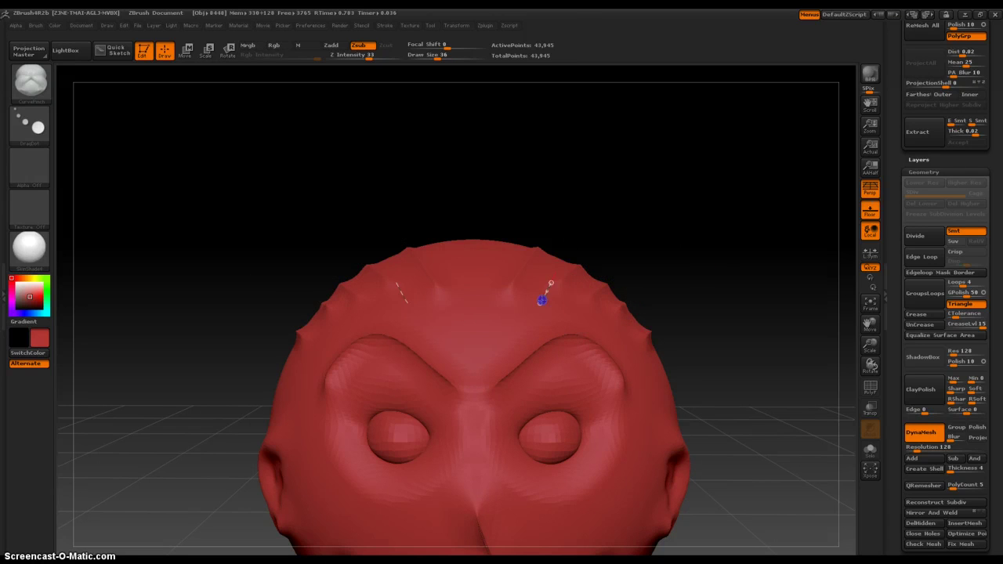
# - Add longer mirrored pinch curves running up the middle of the forehead to fill in the hair ridges
pyautogui.moveTo(551, 282); pyautogui.dragTo(592, 150)
pyautogui.moveTo(483, 297); pyautogui.dragTo(477, 93)
pyautogui.moveTo(467, 287)
pyautogui.mouseDown()
pyautogui.moveTo(509, 105)
pyautogui.moveTo(471, 287)
pyautogui.moveTo(472, 83)
pyautogui.mouseUp()
pyautogui.moveTo(459, 308); pyautogui.dragTo(413, 113)
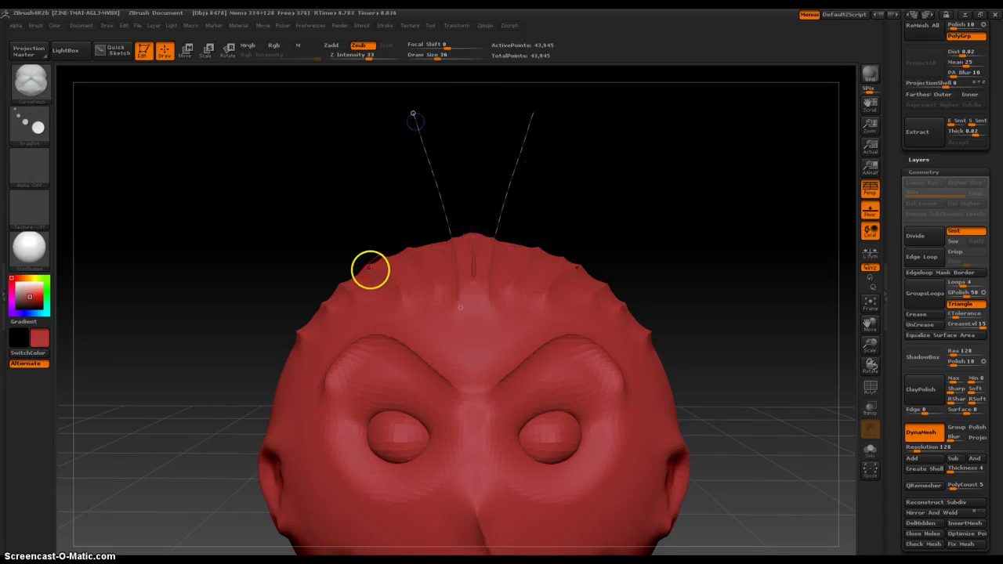
pyautogui.moveTo(330, 192); pyautogui.dragTo(329, 205)
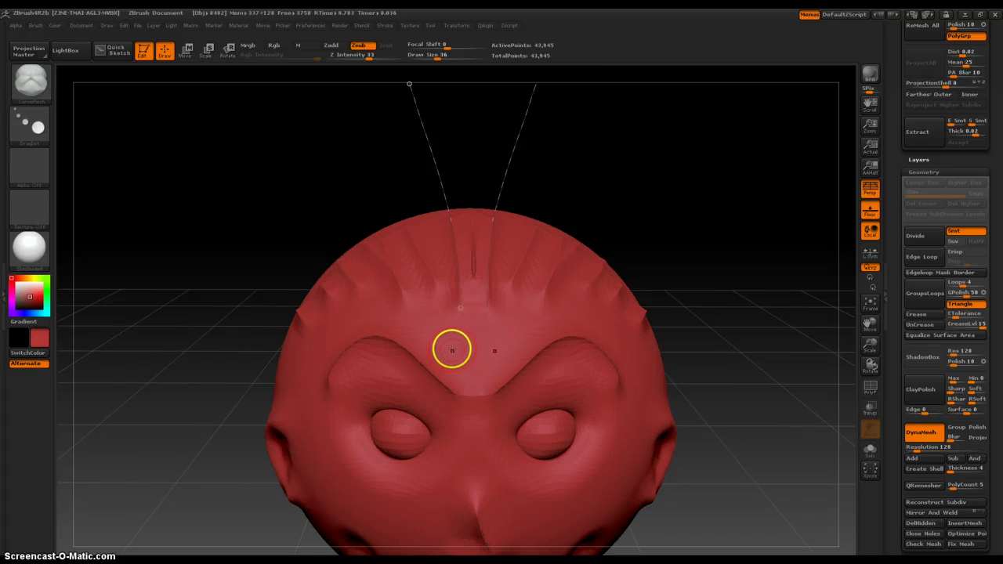
pyautogui.moveTo(452, 348); pyautogui.dragTo(340, 68)
pyautogui.click(427, 271)
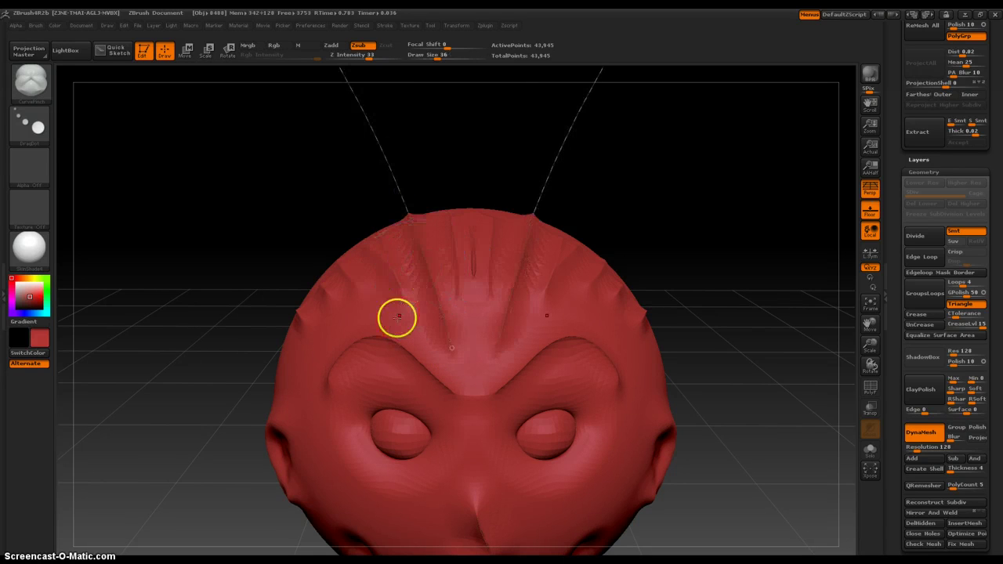
# - Try a mirrored pinch curve along the top of the head, reapplying it and enlarging the draw size to 104
pyautogui.moveTo(307, 202); pyautogui.dragTo(316, 291)
pyautogui.moveTo(748, 176); pyautogui.dragTo(783, 353)
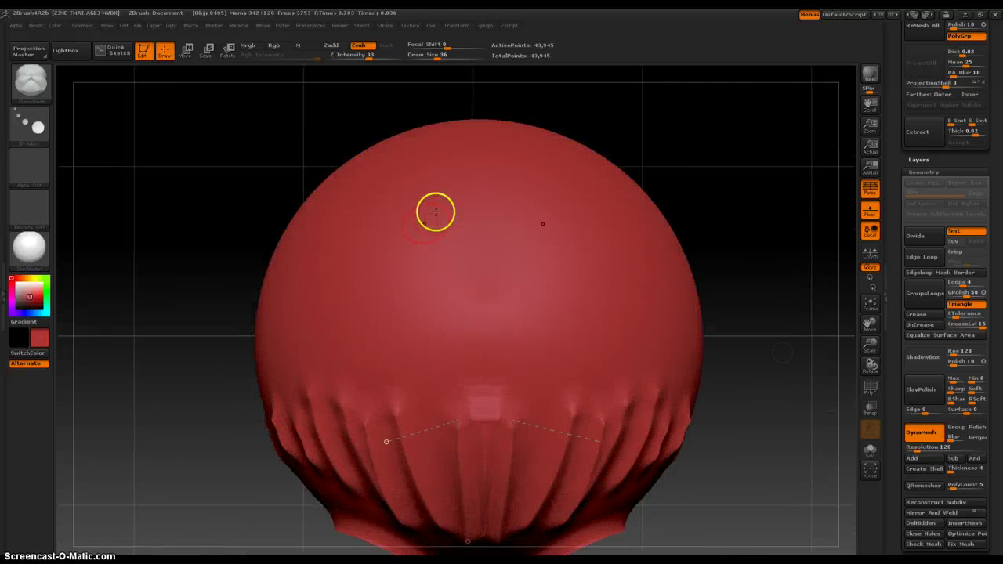
pyautogui.moveTo(441, 447); pyautogui.dragTo(448, 476)
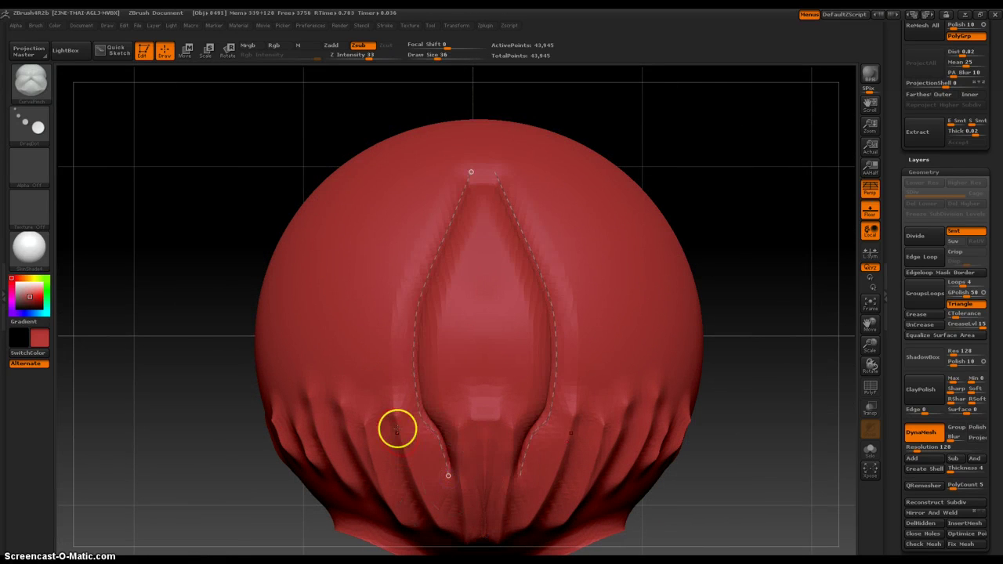
pyautogui.click(421, 415)
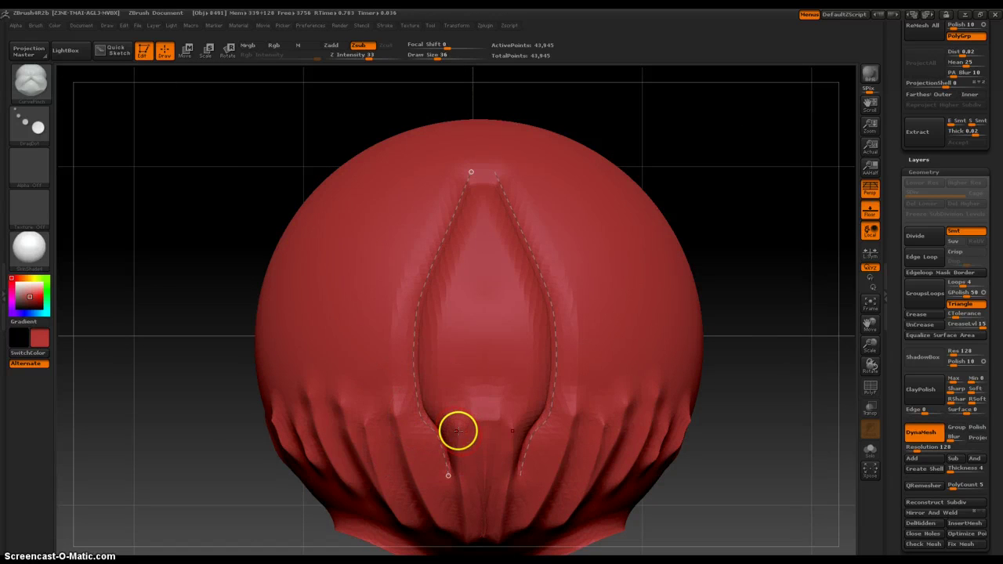
pyautogui.click(421, 416)
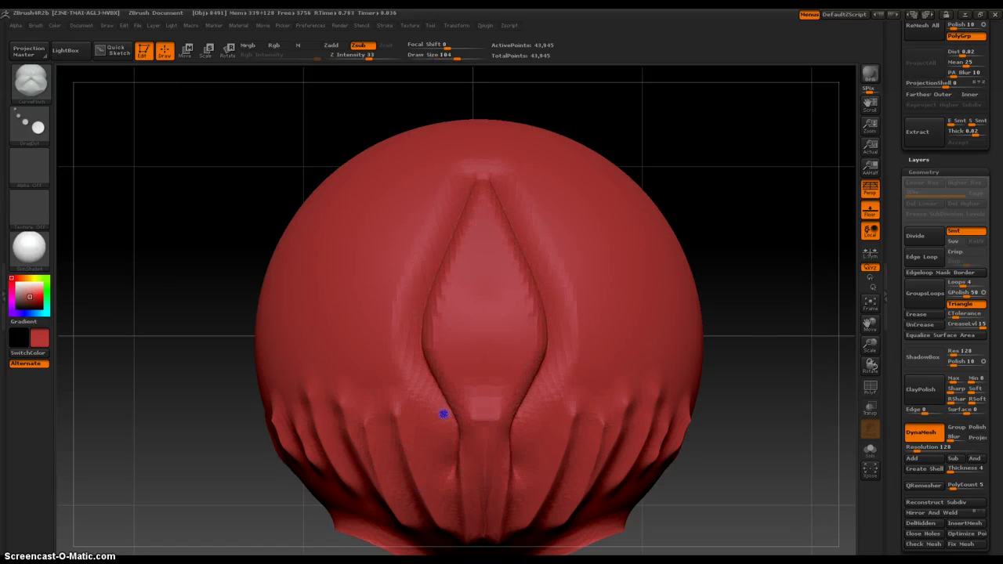
pyautogui.click(452, 470)
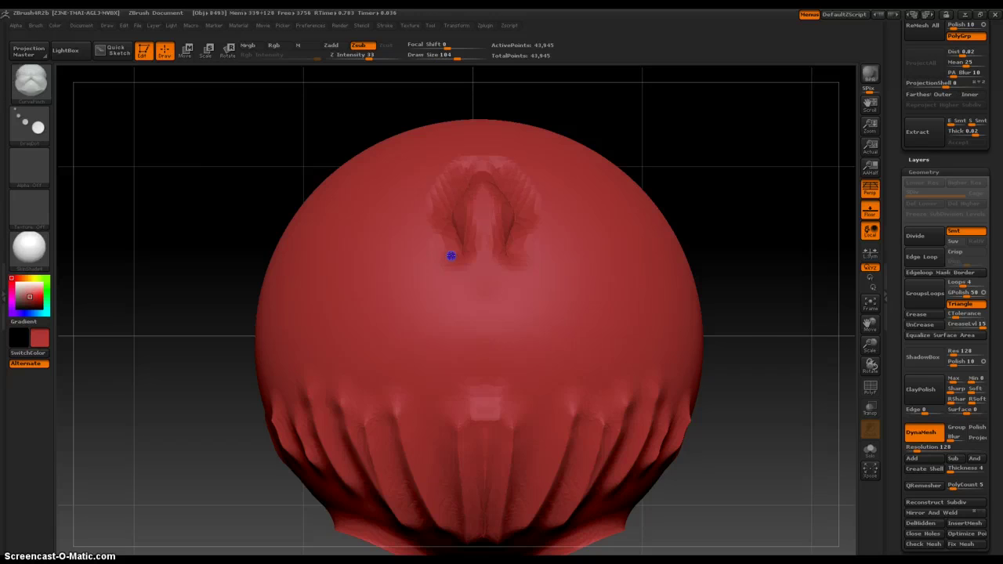
# - Draw a new mirrored pinch curve along the top of the head at draw size 104 and adjust its shape
pyautogui.moveTo(451, 255); pyautogui.dragTo(426, 423)
pyautogui.moveTo(415, 299)
pyautogui.mouseDown()
pyautogui.moveTo(440, 298)
pyautogui.moveTo(428, 302)
pyautogui.mouseUp()
pyautogui.moveTo(445, 215); pyautogui.dragTo(451, 220)
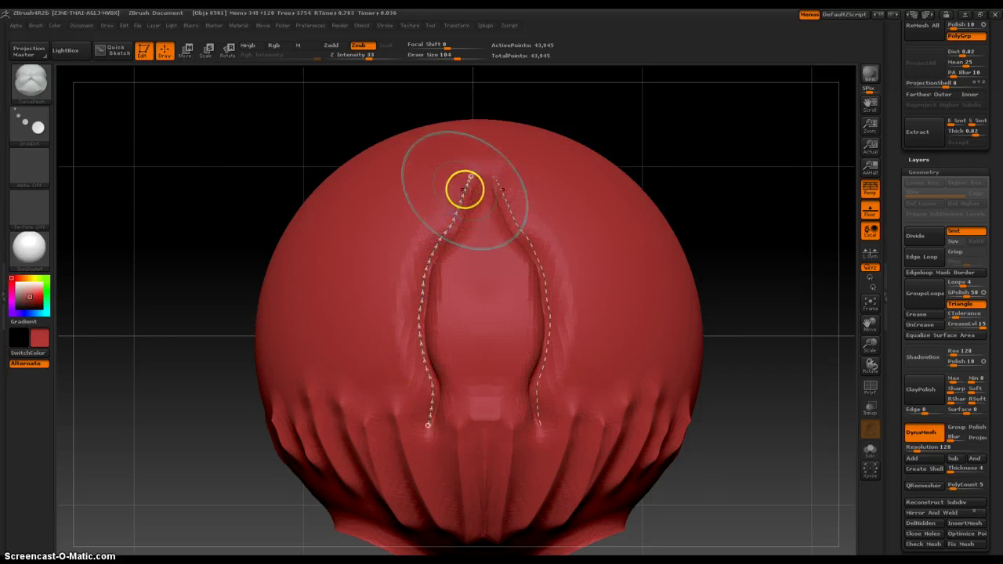
pyautogui.moveTo(469, 175)
pyautogui.mouseDown()
pyautogui.moveTo(453, 159)
pyautogui.moveTo(447, 217)
pyautogui.moveTo(435, 214)
pyautogui.mouseUp()
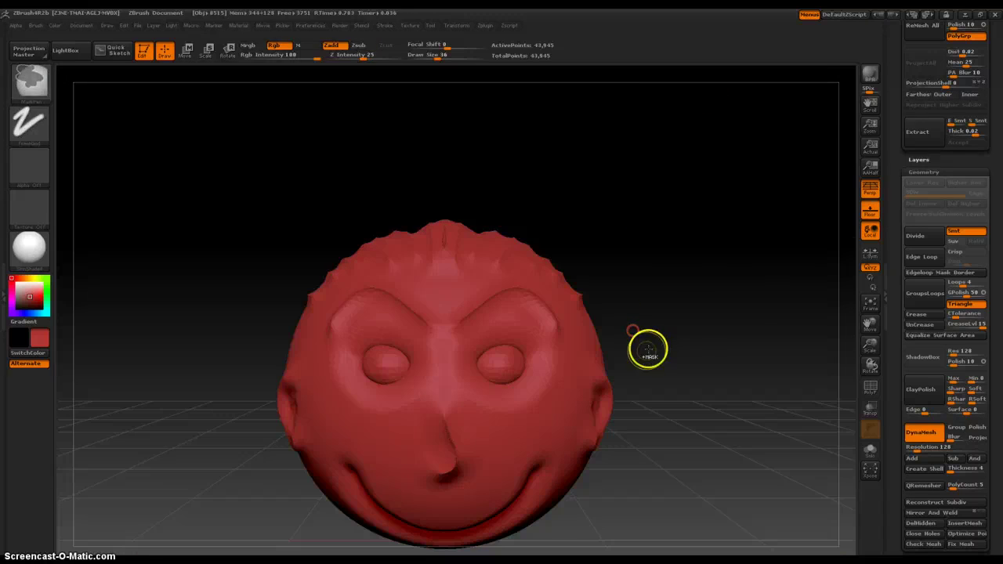
pyautogui.moveTo(727, 357)
pyautogui.mouseDown()
pyautogui.moveTo(711, 326)
pyautogui.moveTo(713, 363)
pyautogui.moveTo(716, 338)
pyautogui.moveTo(746, 334)
pyautogui.moveTo(724, 286)
pyautogui.moveTo(720, 307)
pyautogui.moveTo(732, 304)
pyautogui.mouseUp()
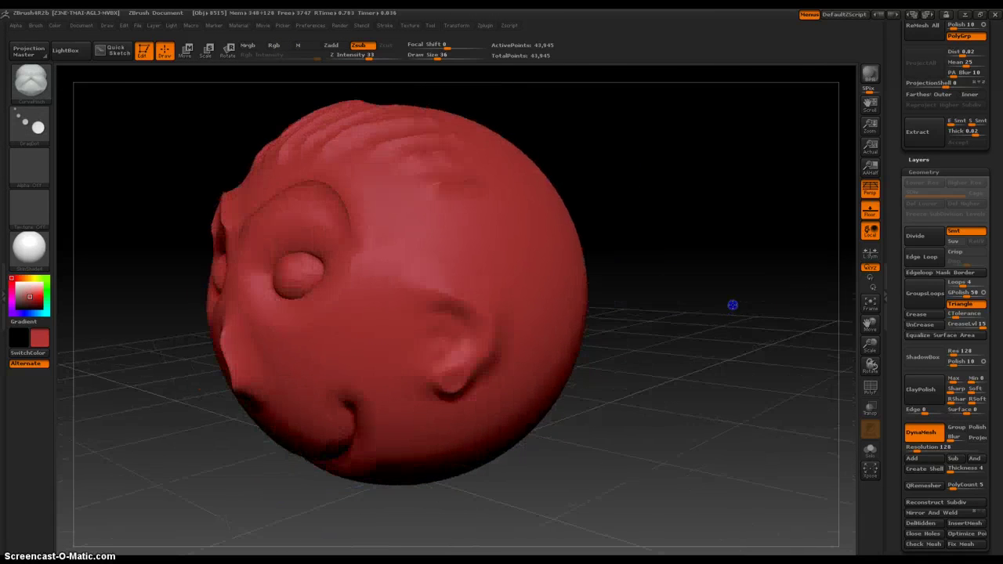